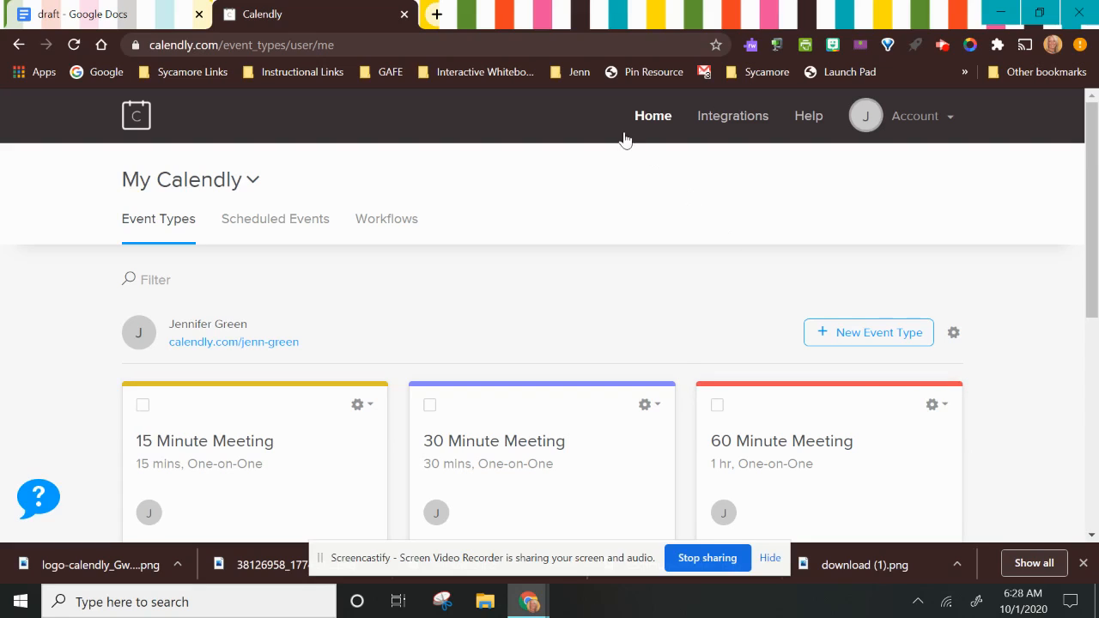
# Create a new one-on-one event type and name it Parent Conferences
pyautogui.click(869, 334)
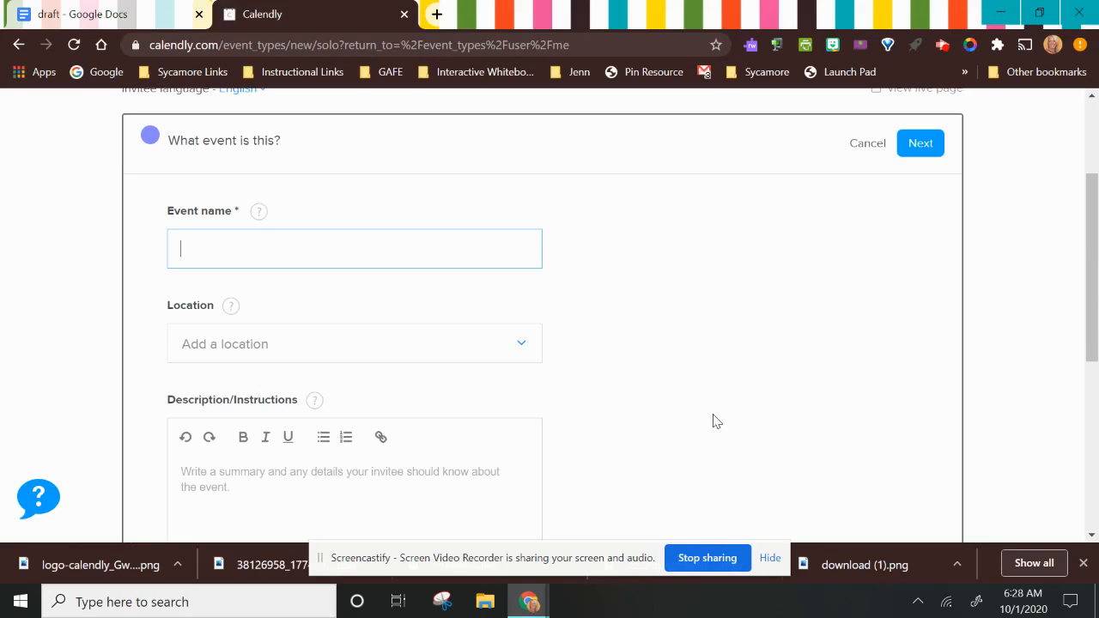
pyautogui.write('Par')
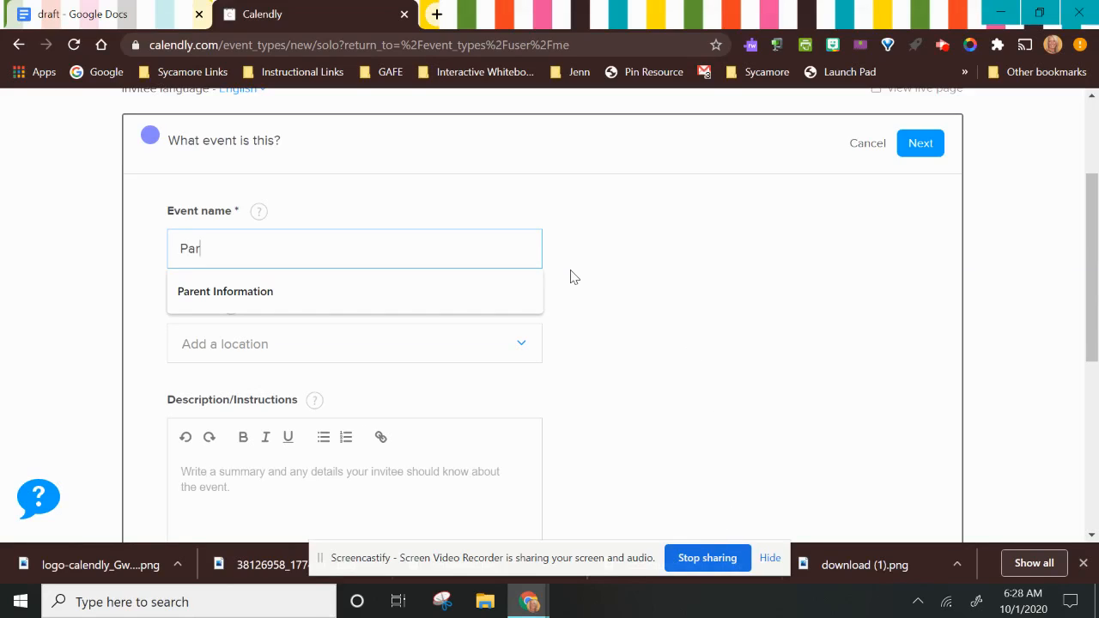
pyautogui.write('ent Conferences')
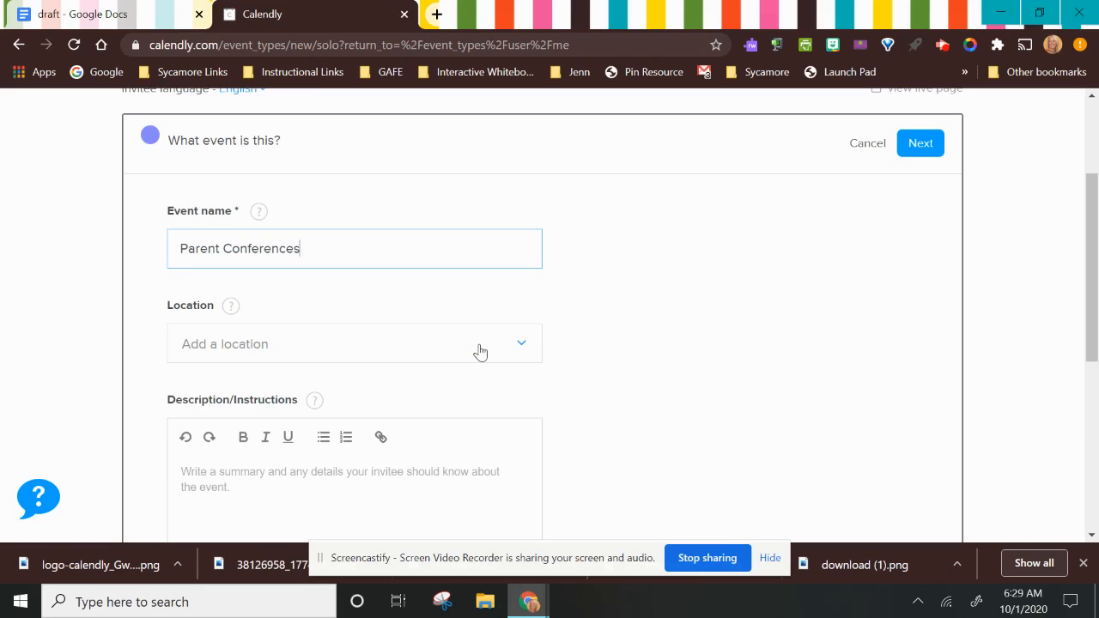
# Set the location of the Parent Conferences event to Google Meet
pyautogui.click(480, 349)
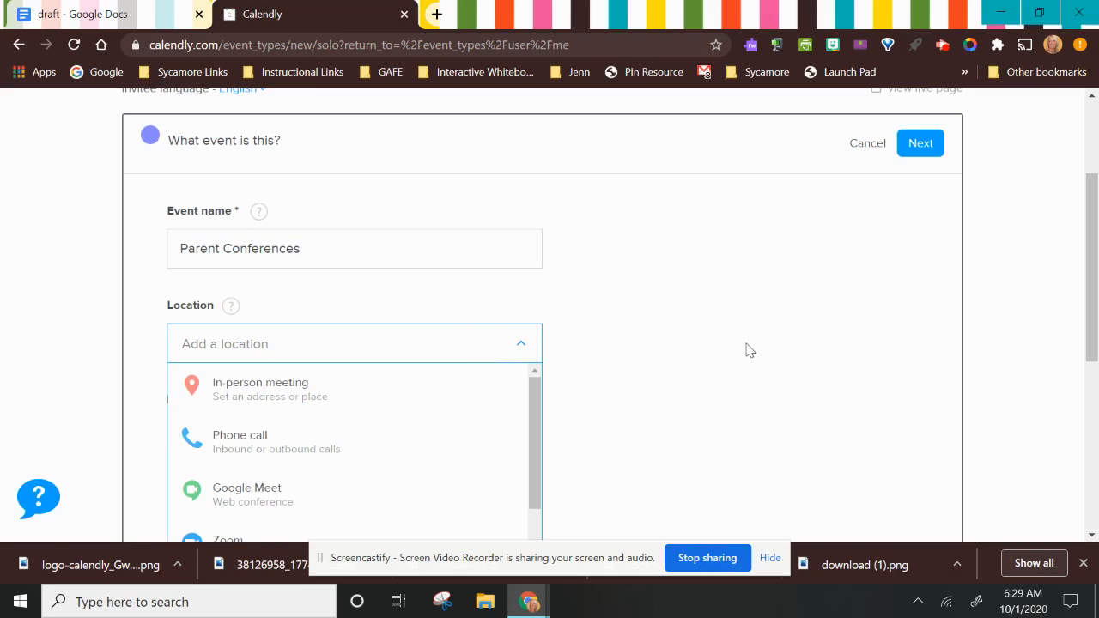
pyautogui.scroll(-1, 439, 391)
pyautogui.scroll(1, 431, 386)
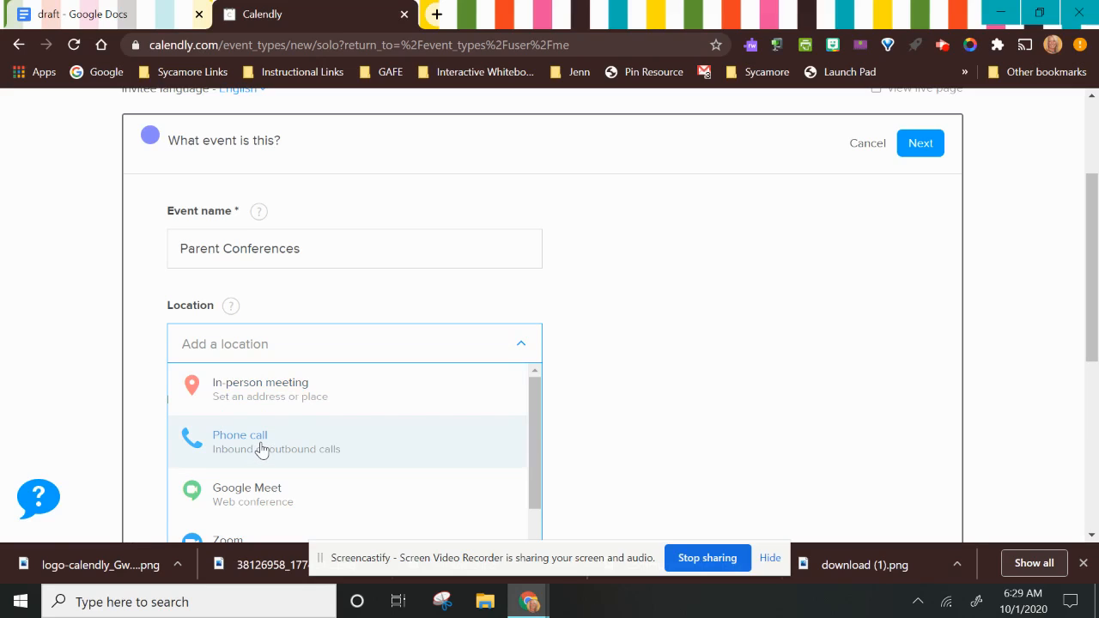
pyautogui.click(249, 497)
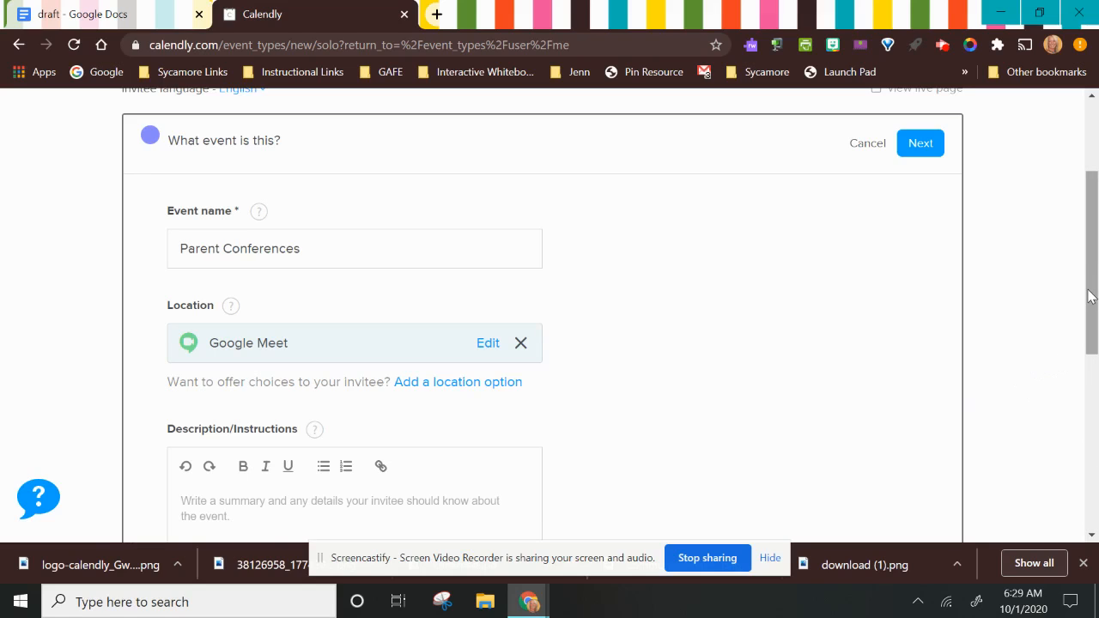
# Enter the description "Please sign up for a time to meet to discuss your child's progress. I am looking forward to meeting with you!" and the teacher's name
pyautogui.moveTo(1092, 290); pyautogui.dragTo(1096, 367)
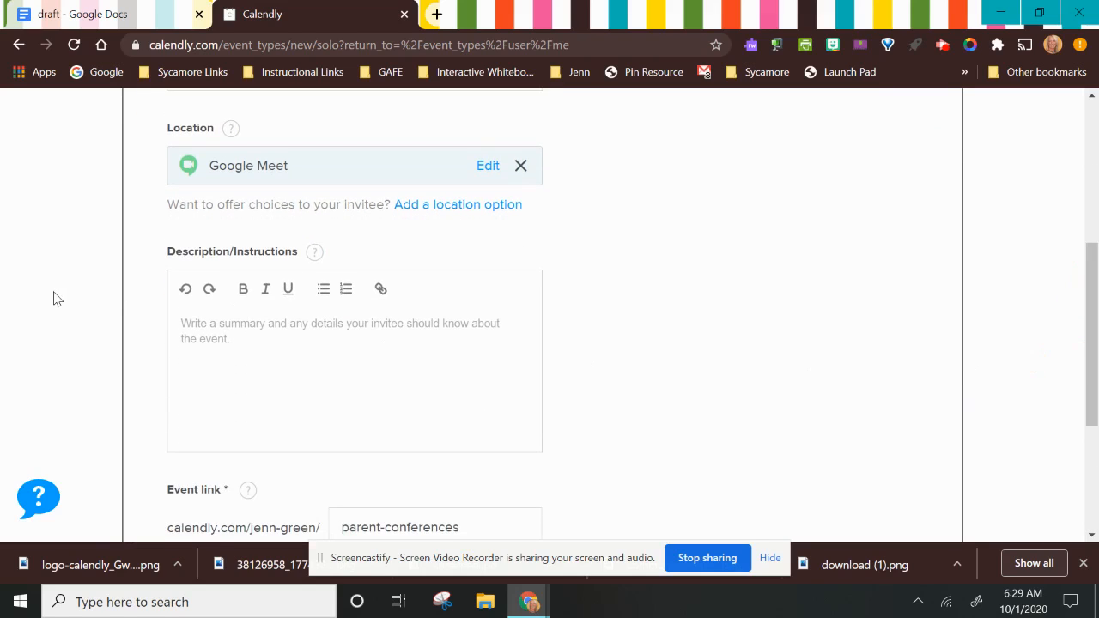
pyautogui.click(176, 325)
pyautogui.write('Please sign up for a time to meet to discuss your child’s progress.  I am looking forward to meeting with you!  Mrs. Green')
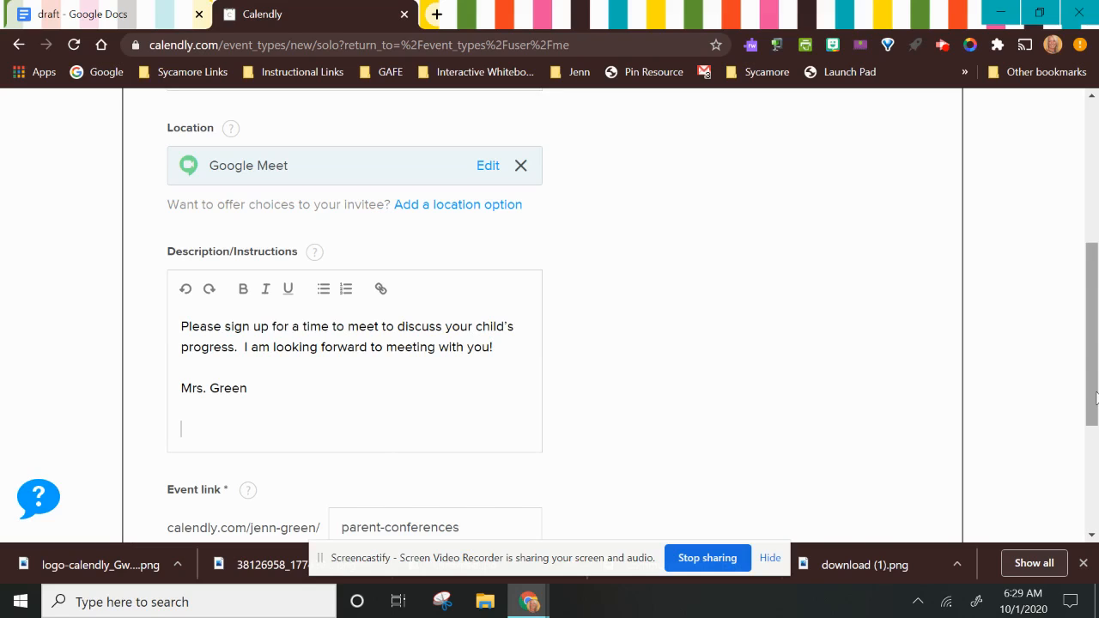
# Set the event color to emerald green and continue to the booking time settings
pyautogui.scroll(-3, 1096, 397)
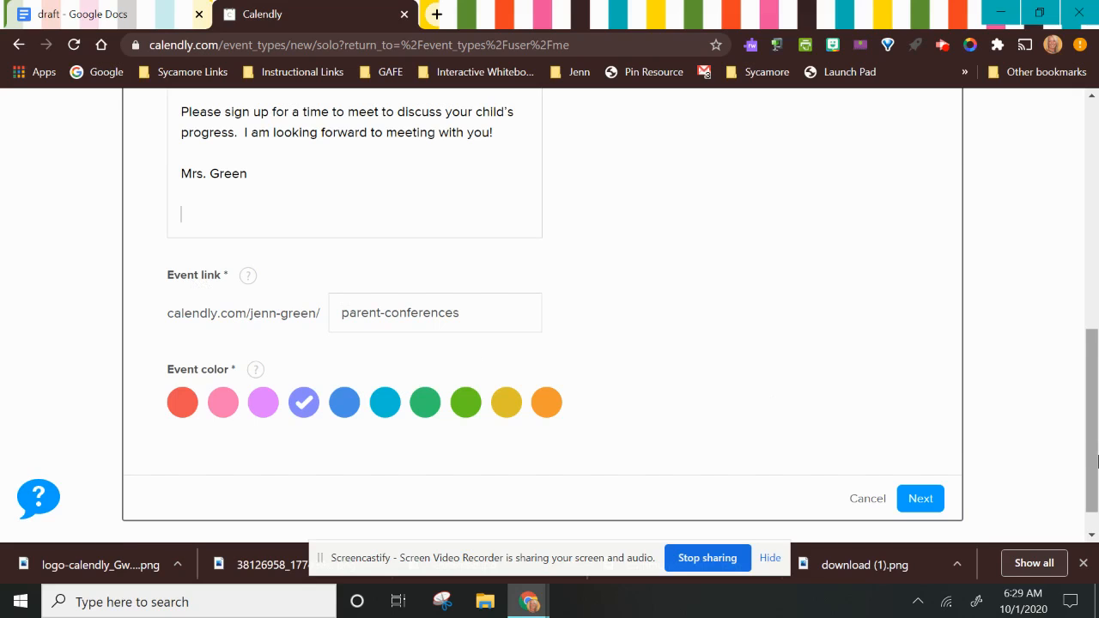
pyautogui.moveTo(1097, 461); pyautogui.dragTo(1097, 502)
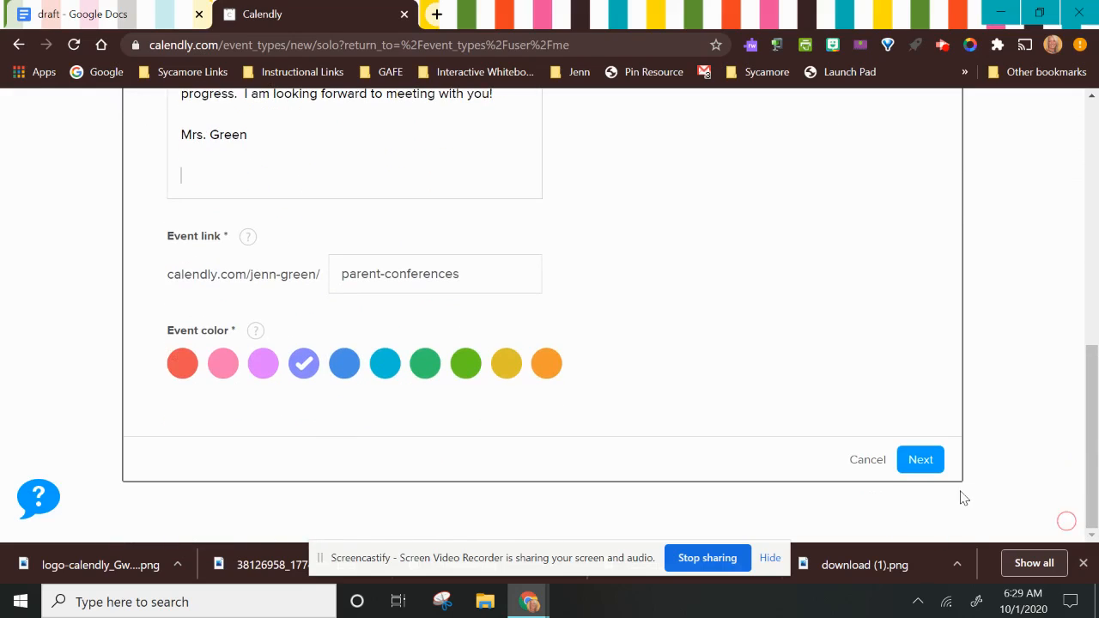
pyautogui.click(423, 371)
pyautogui.click(917, 461)
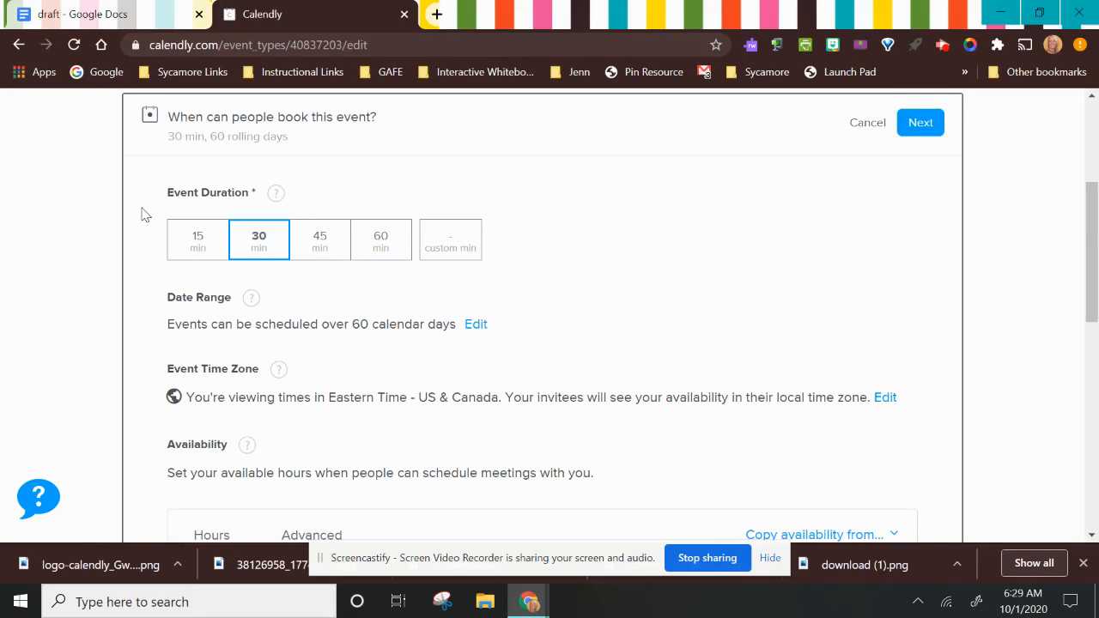
# Set the event duration to a custom length of 20 minutes
pyautogui.click(198, 247)
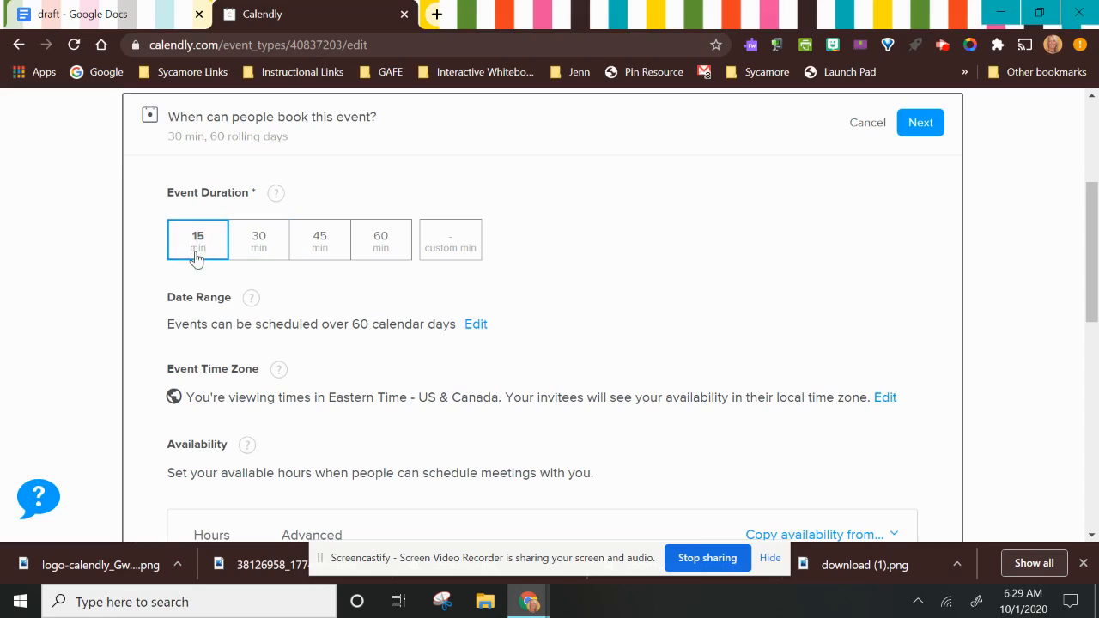
pyautogui.click(261, 246)
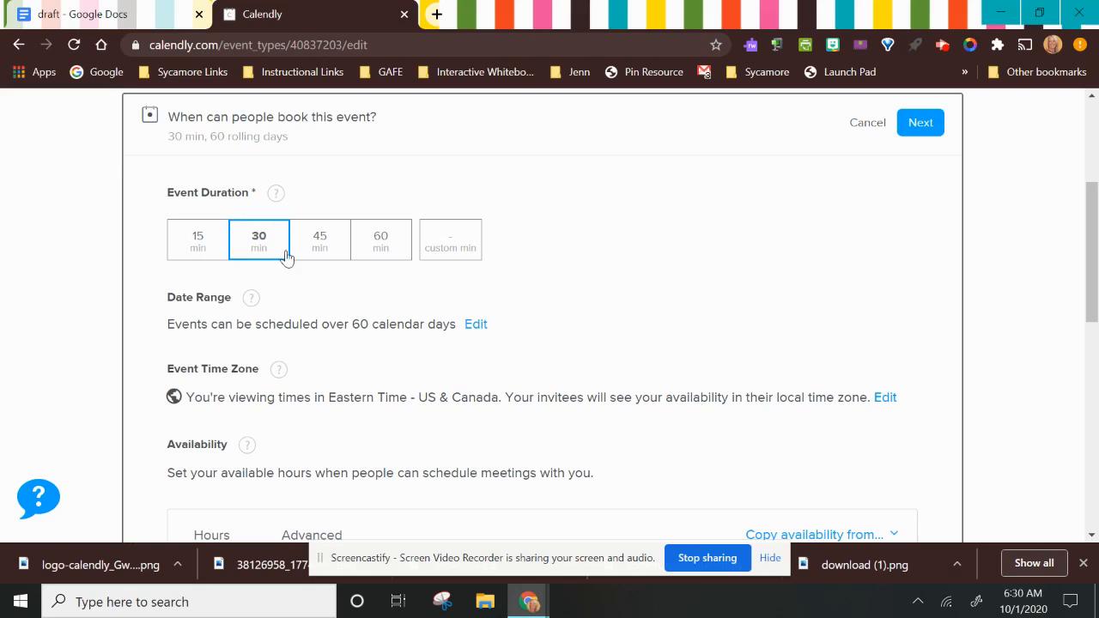
pyautogui.click(453, 237)
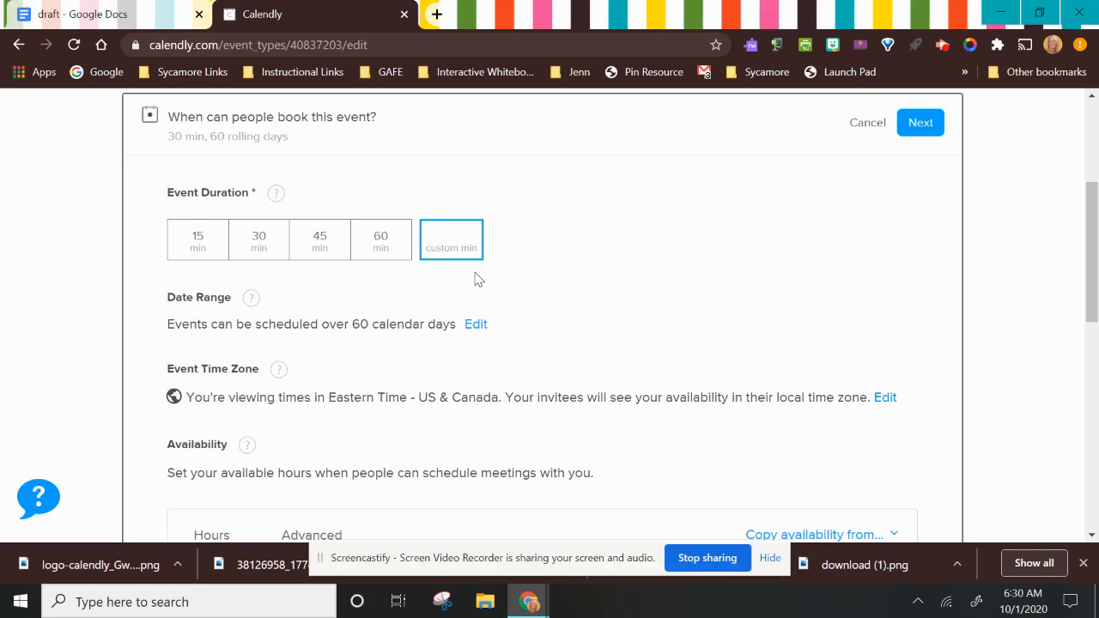
pyautogui.write('20')
# Limit scheduling to a date range from November 19 to December 1, 2020
pyautogui.click(475, 326)
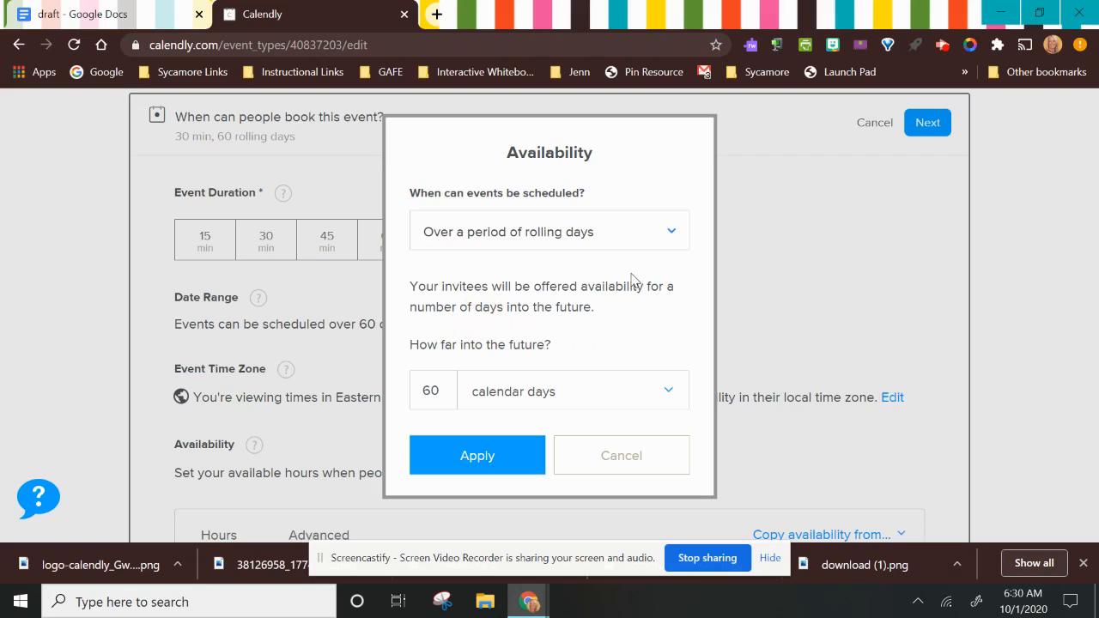
pyautogui.click(672, 231)
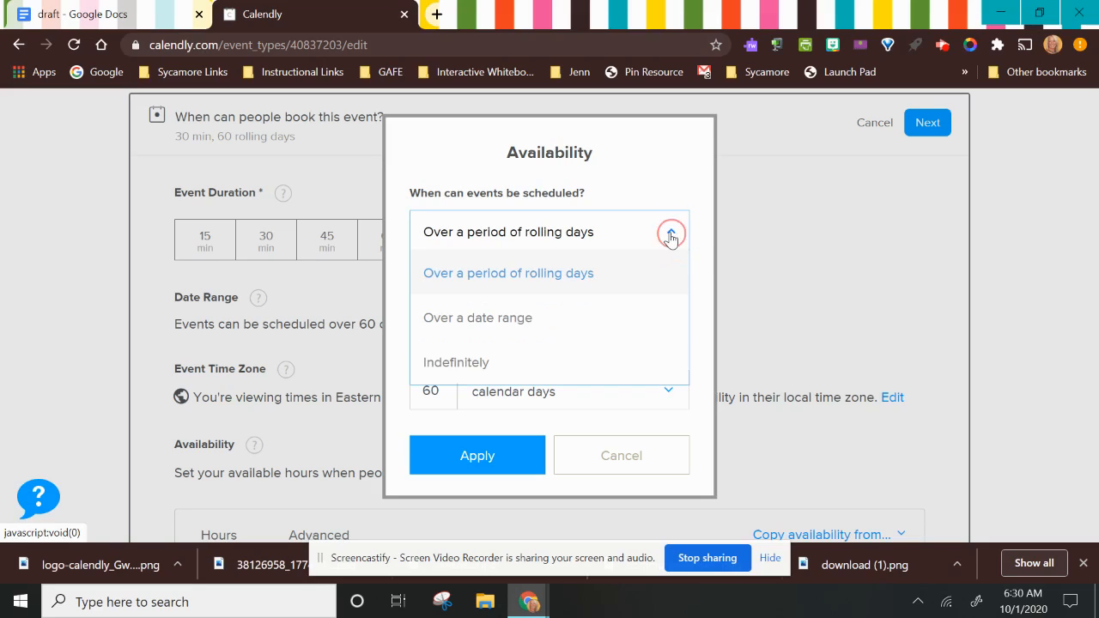
pyautogui.click(500, 324)
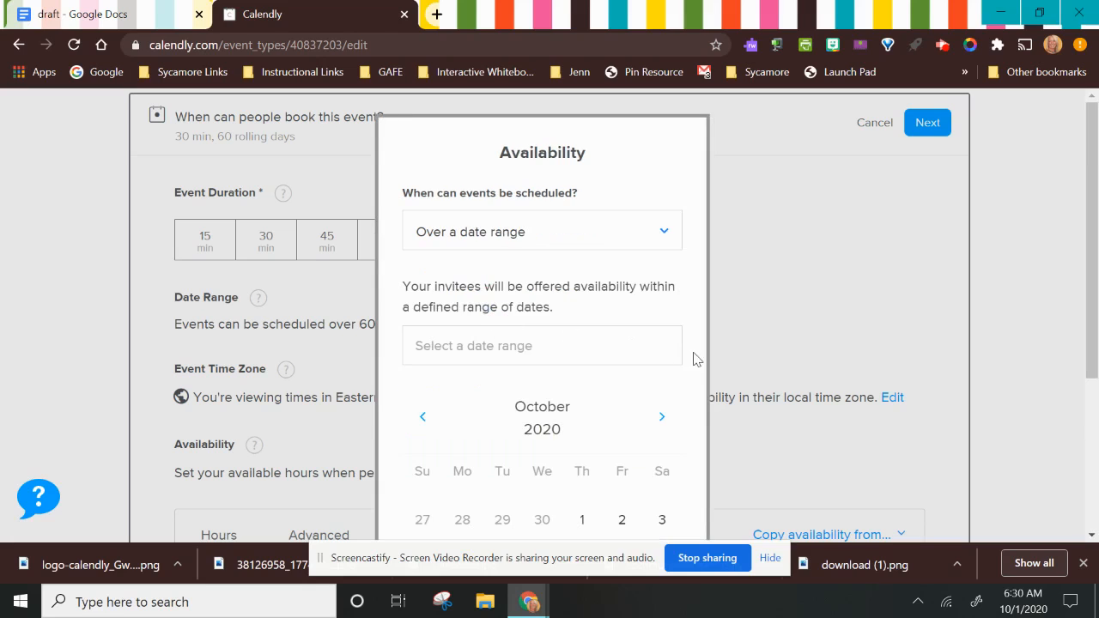
pyautogui.moveTo(1087, 184); pyautogui.dragTo(1086, 345)
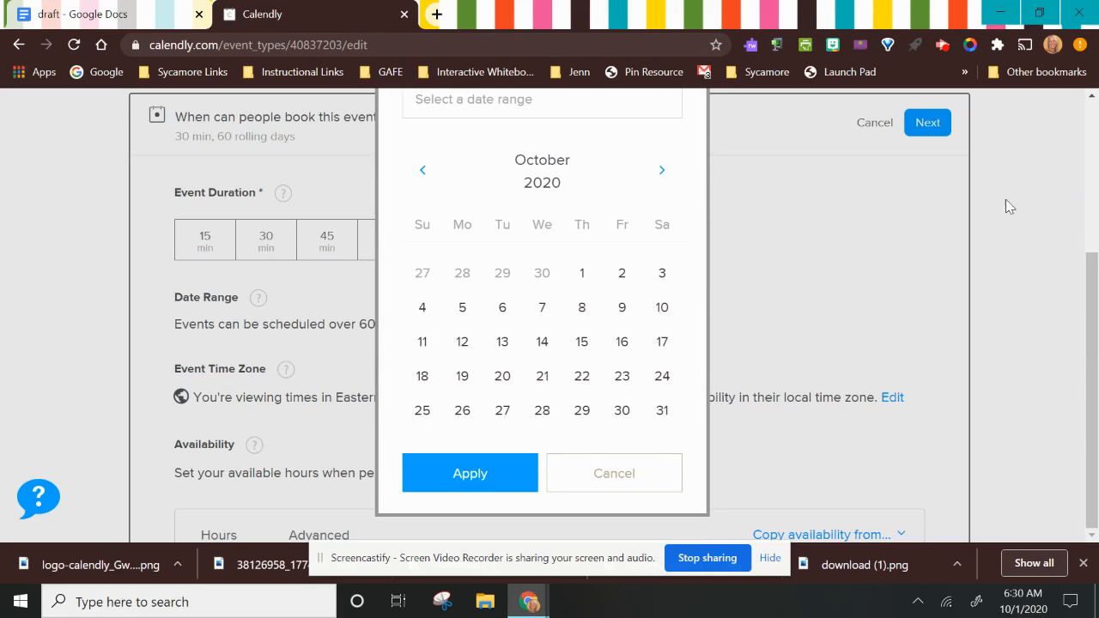
pyautogui.click(663, 174)
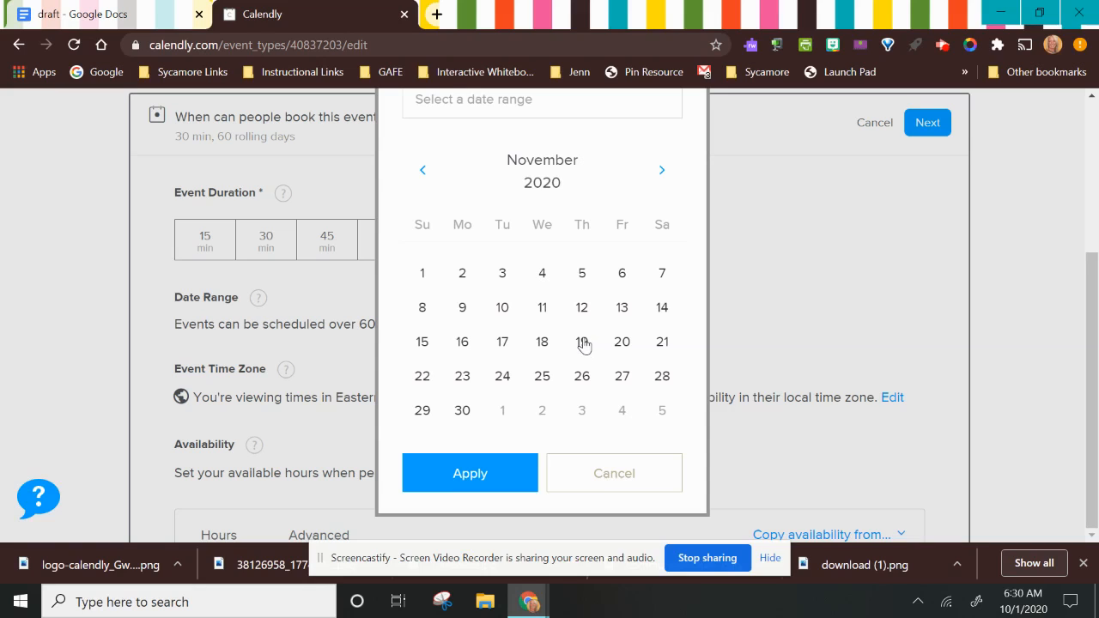
pyautogui.click(583, 344)
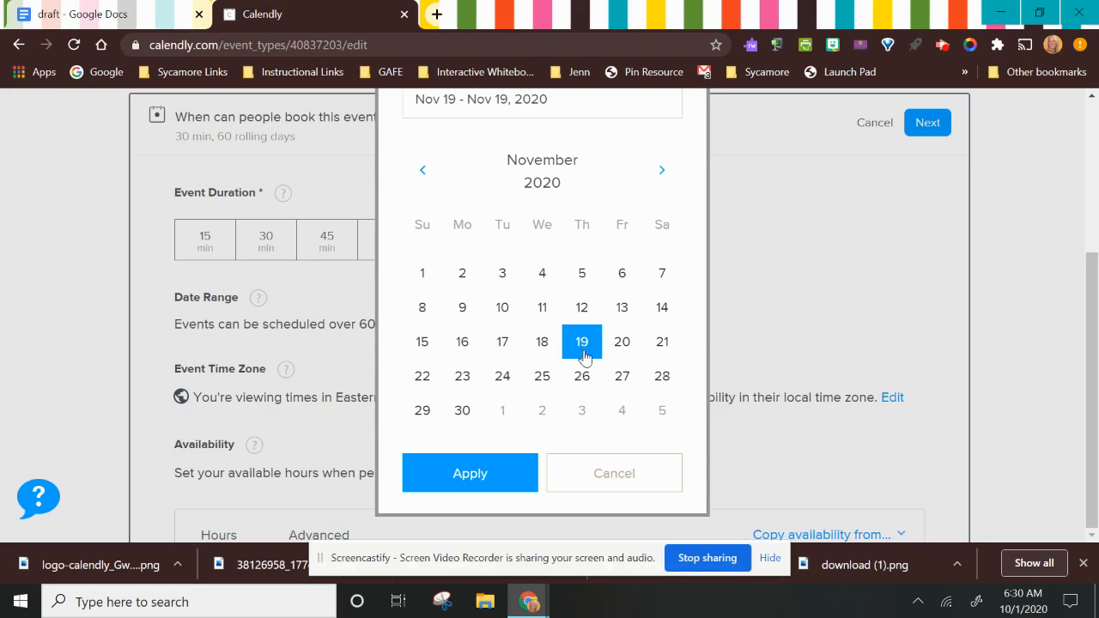
pyautogui.click(504, 412)
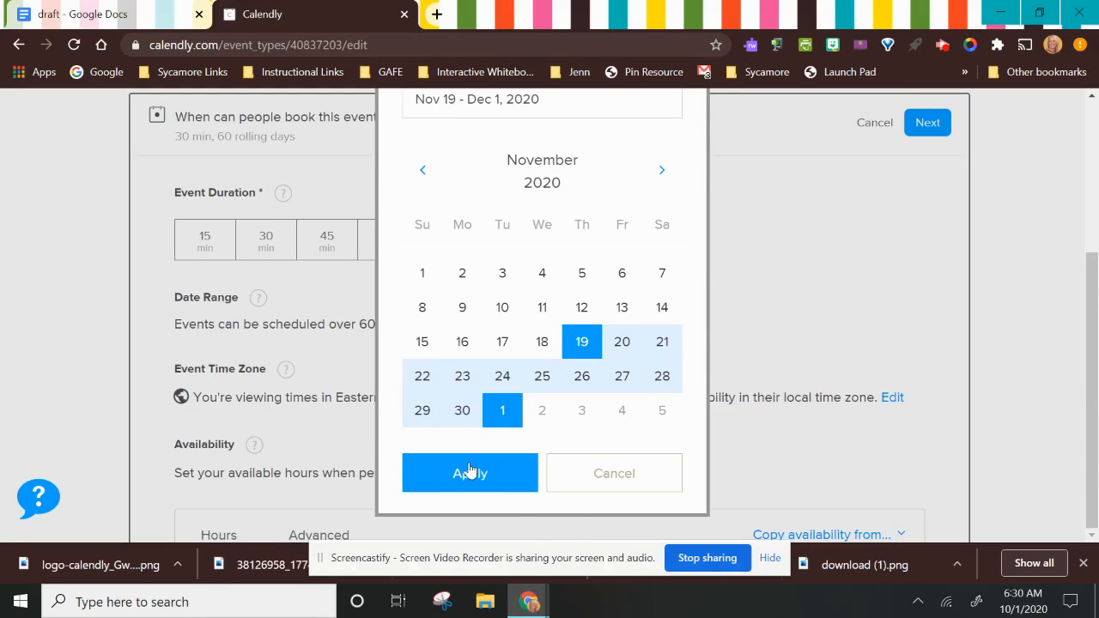
pyautogui.click(470, 478)
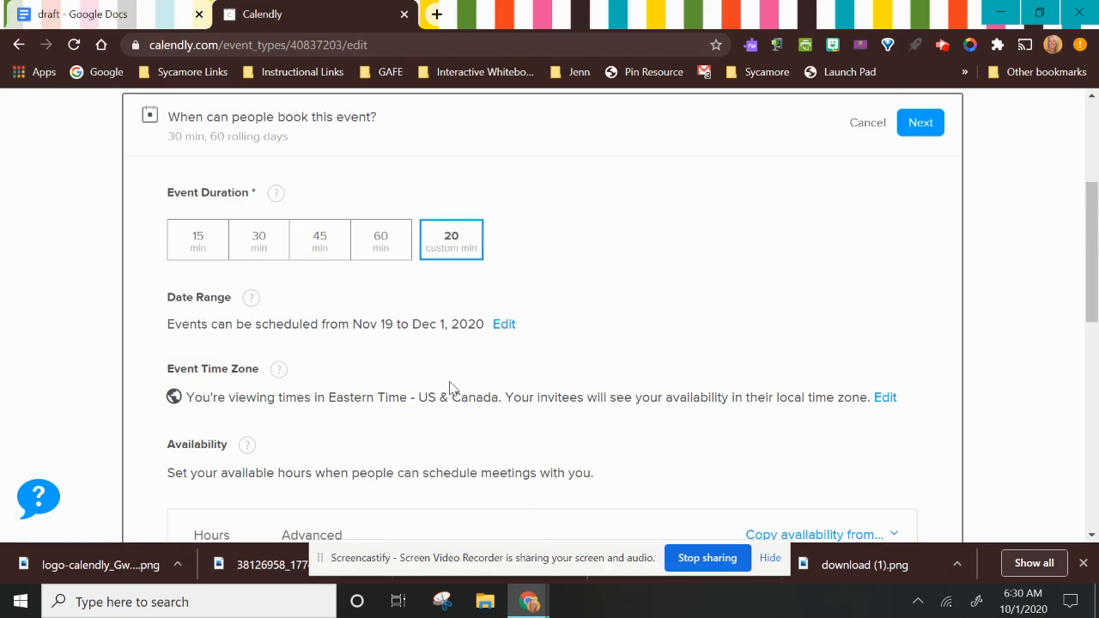
# Show more weeks in the availability calendar and mark Tuesday, November 24 as unavailable
pyautogui.scroll(-4, 390, 362)
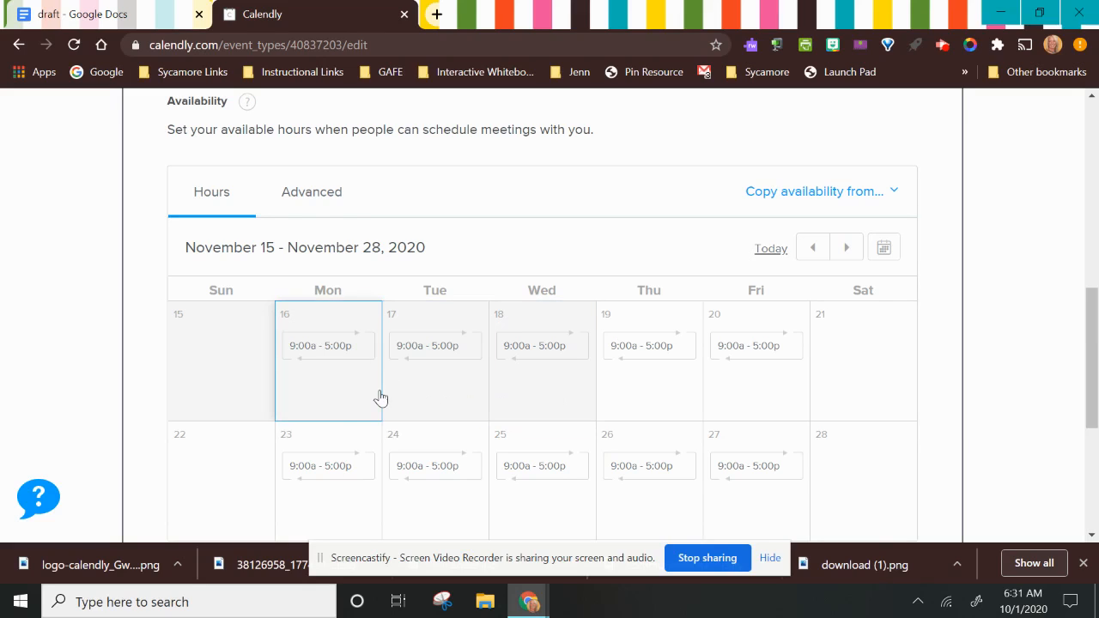
pyautogui.scroll(-1, 564, 395)
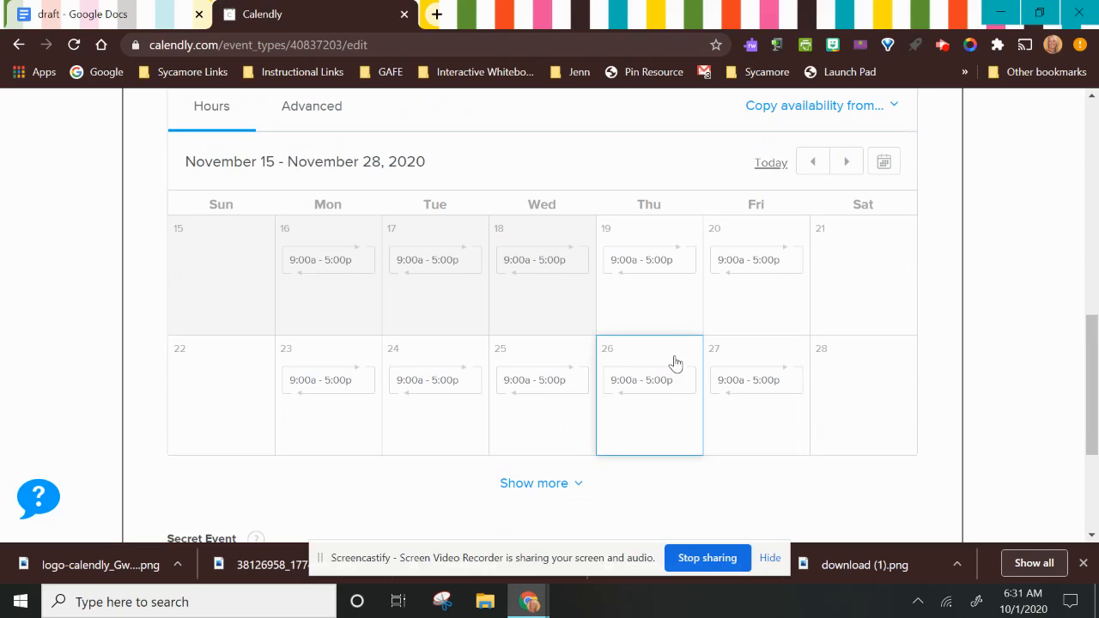
pyautogui.click(576, 484)
pyautogui.scroll(-1, 685, 447)
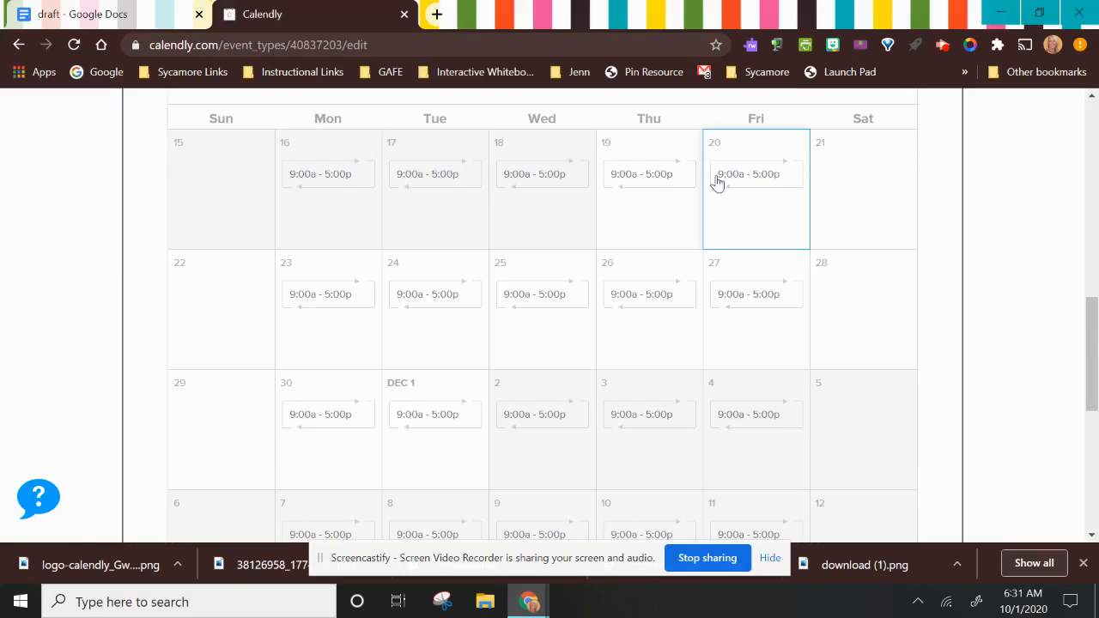
pyautogui.click(423, 299)
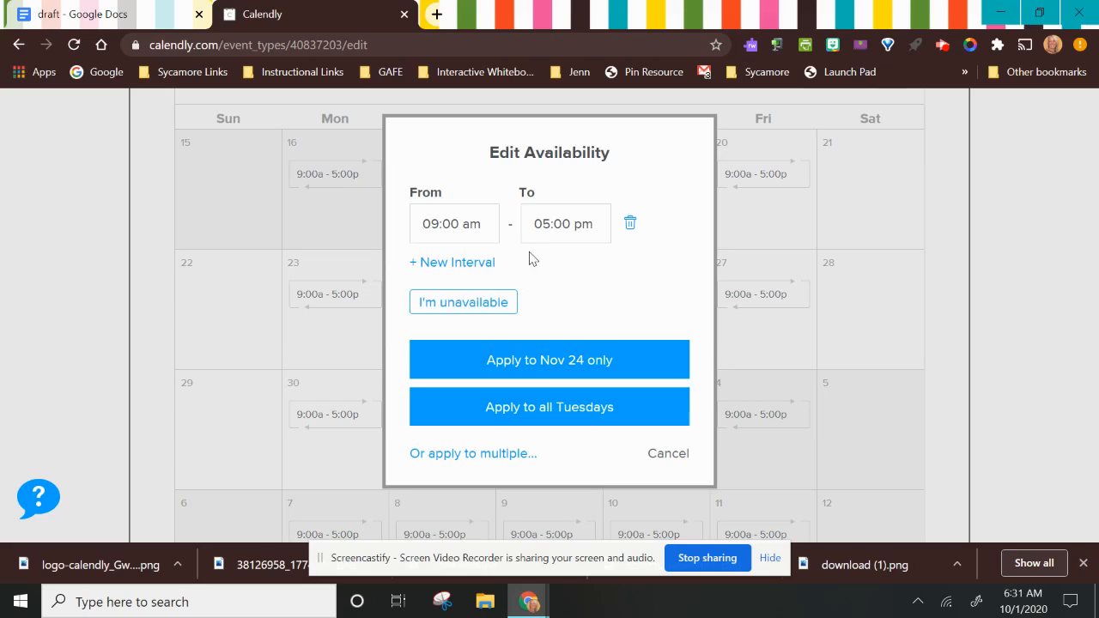
pyautogui.click(465, 304)
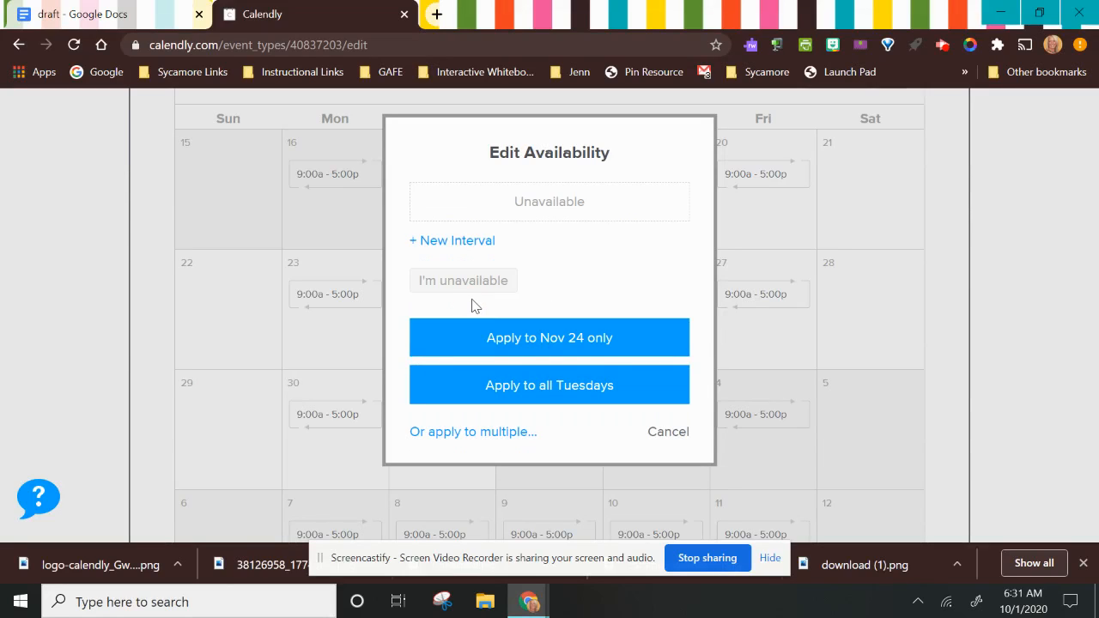
# Apply the November 24 unavailability to the specific dates November 25, 26, 27 and 30 as well
pyautogui.click(487, 436)
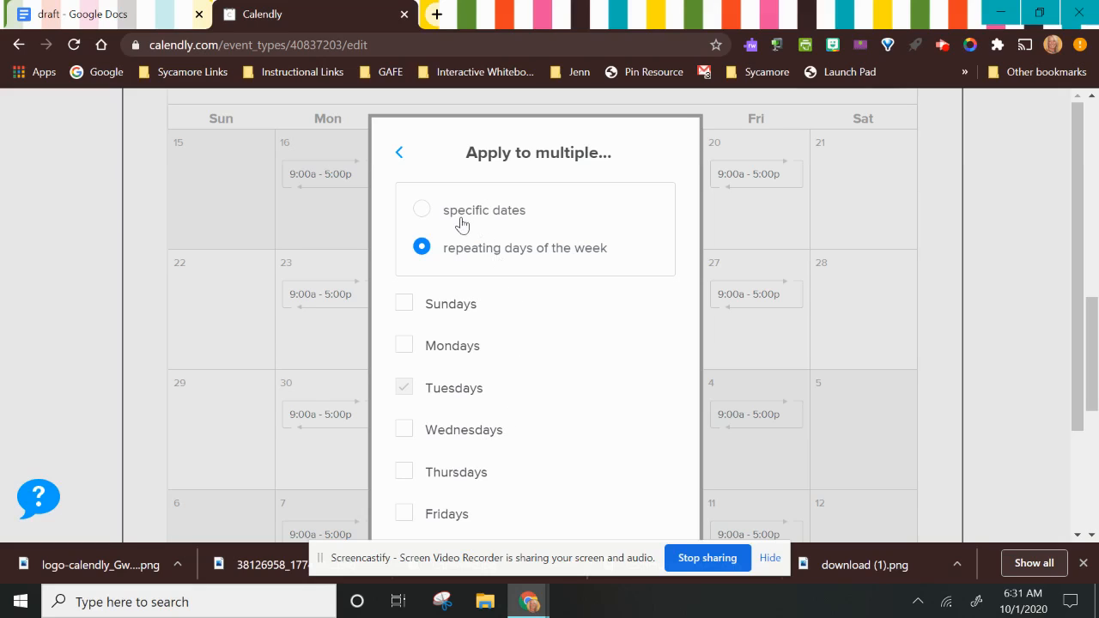
pyautogui.click(422, 211)
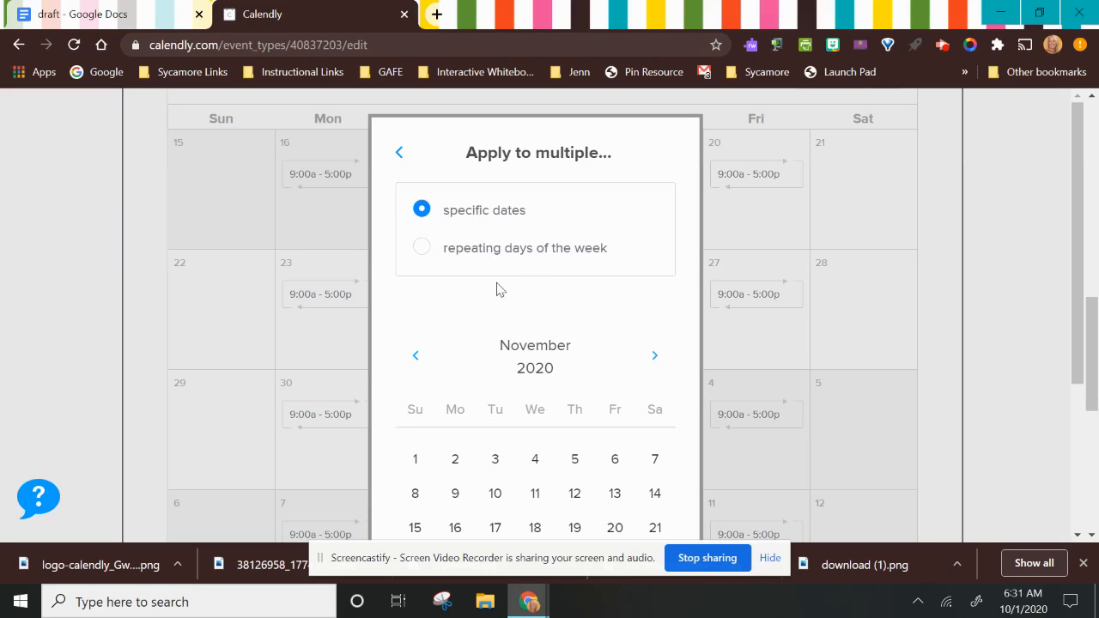
pyautogui.scroll(-2, 535, 490)
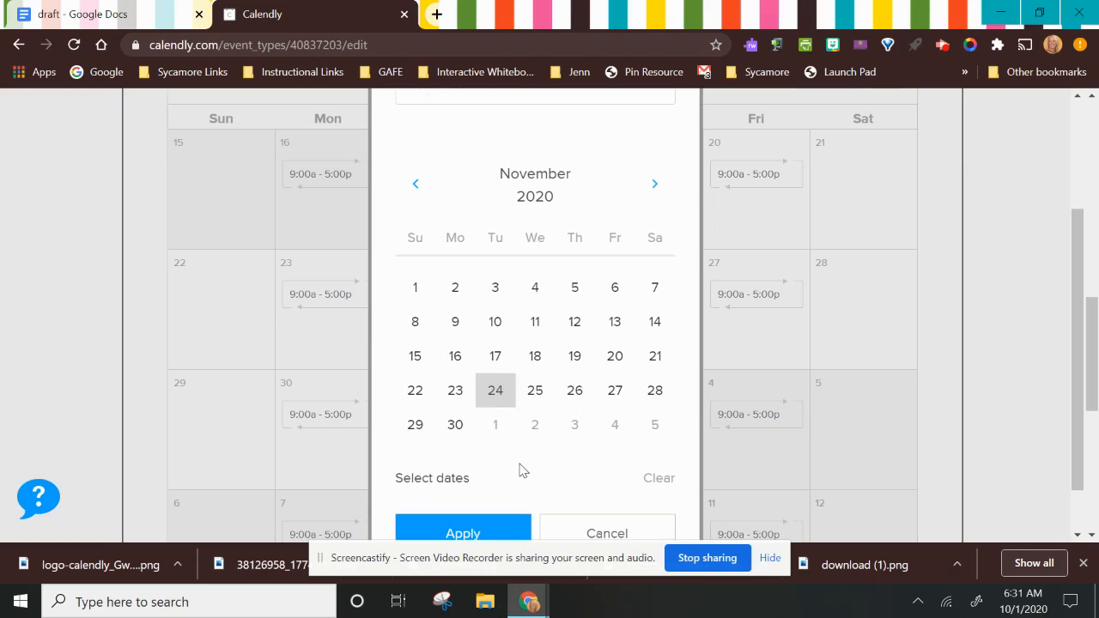
pyautogui.click(533, 393)
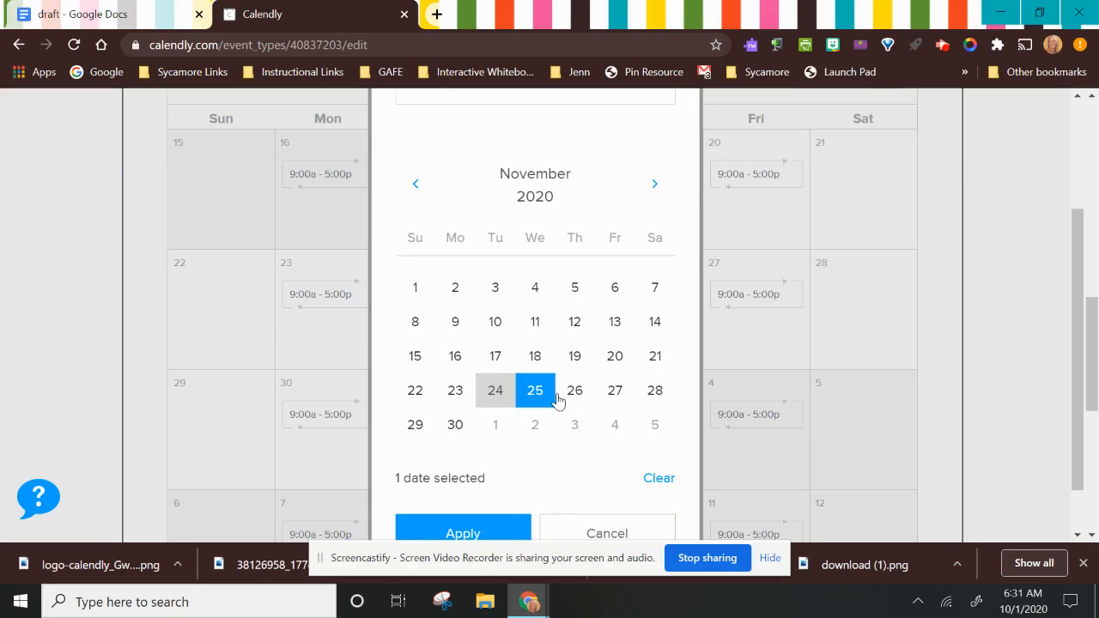
pyautogui.click(575, 393)
pyautogui.click(615, 393)
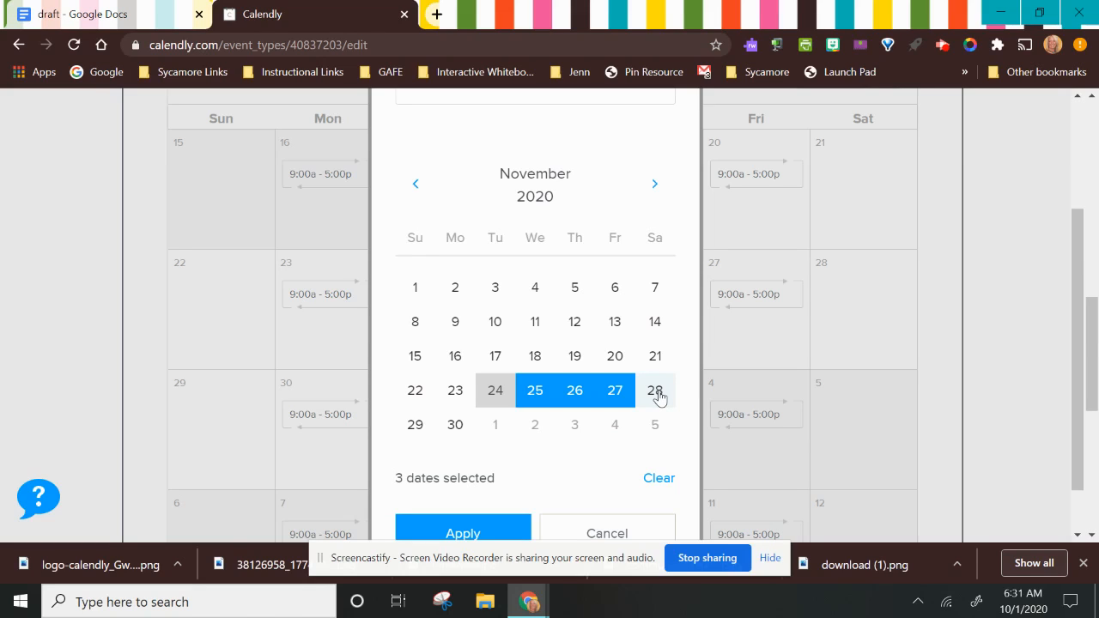
pyautogui.click(455, 425)
pyautogui.click(445, 533)
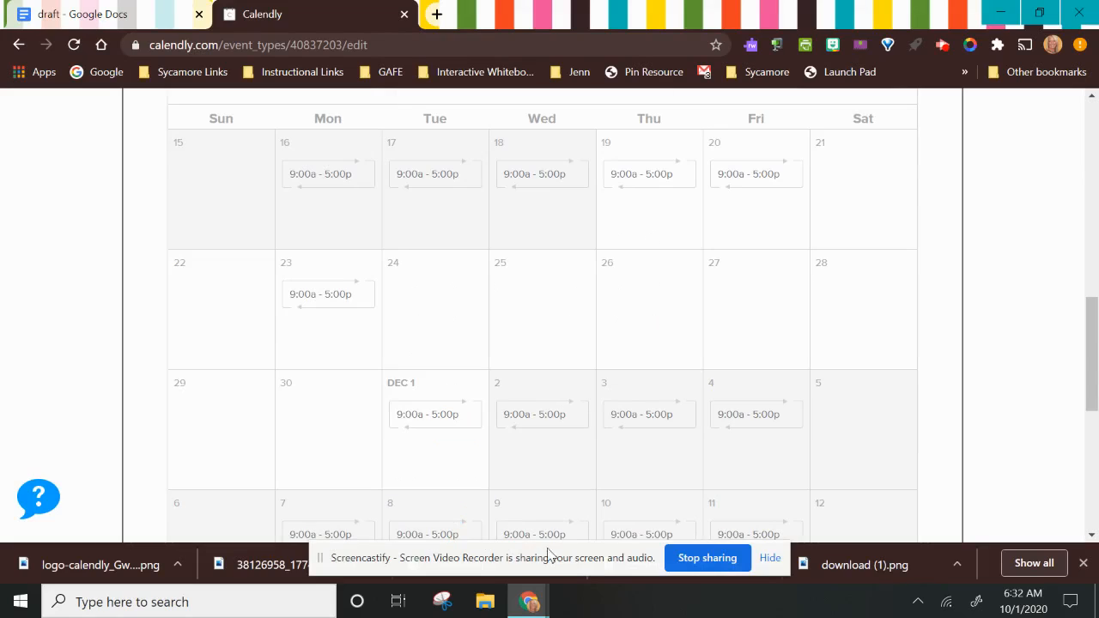
pyautogui.scroll(2, 747, 334)
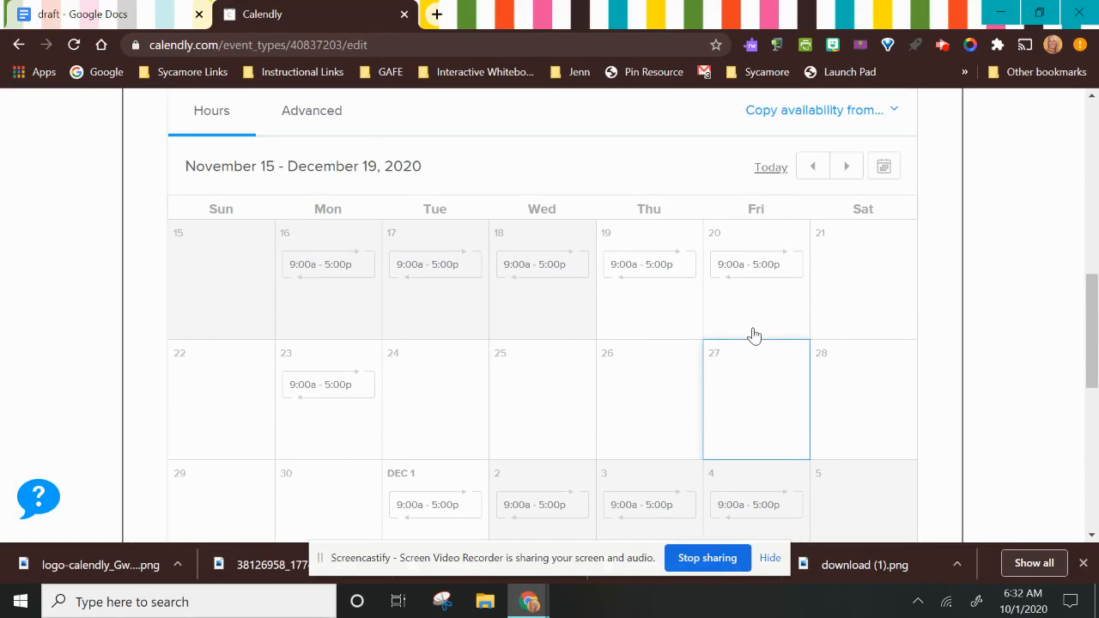
pyautogui.scroll(-2, 667, 372)
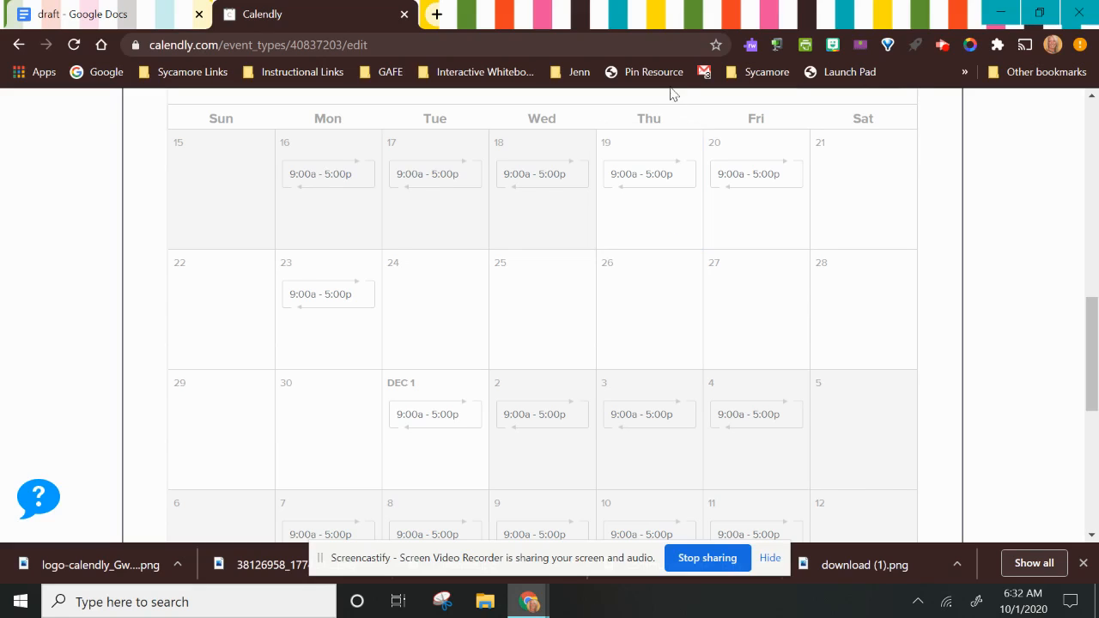
# Set the Thursday, November 19 availability interval to run from 04:00 am to 08:00 pm
pyautogui.click(645, 181)
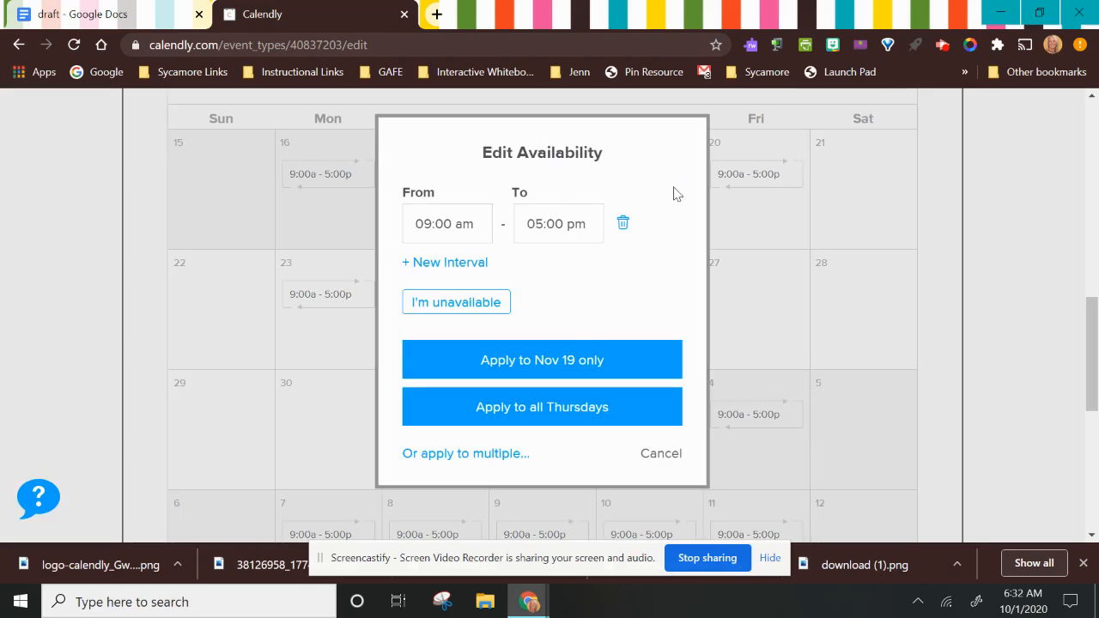
pyautogui.click(435, 224)
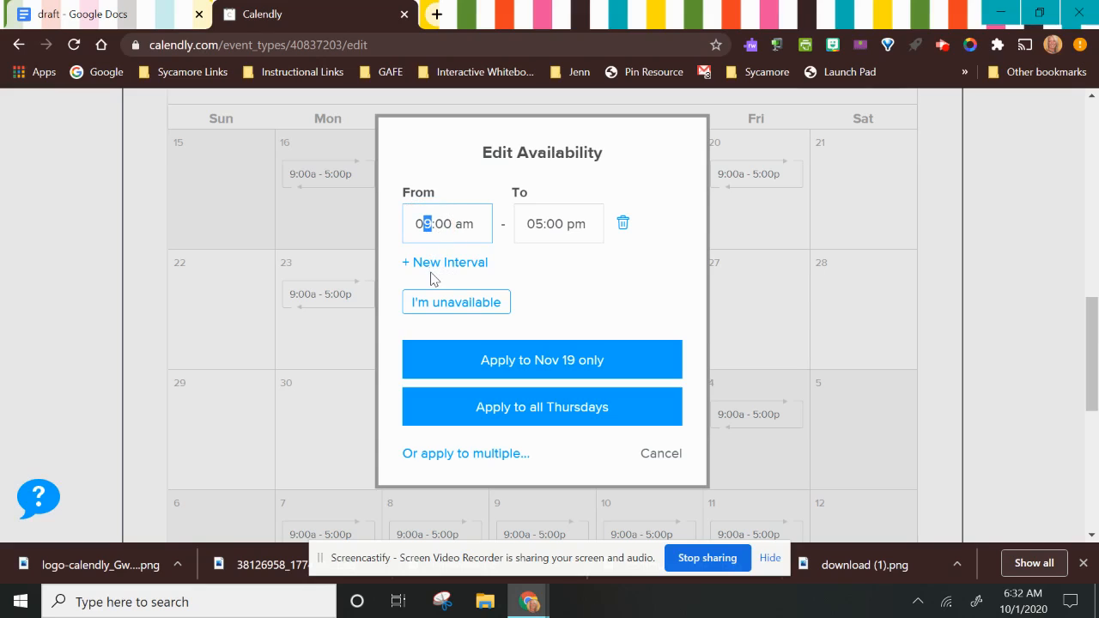
pyautogui.write('4')
pyautogui.click(543, 225)
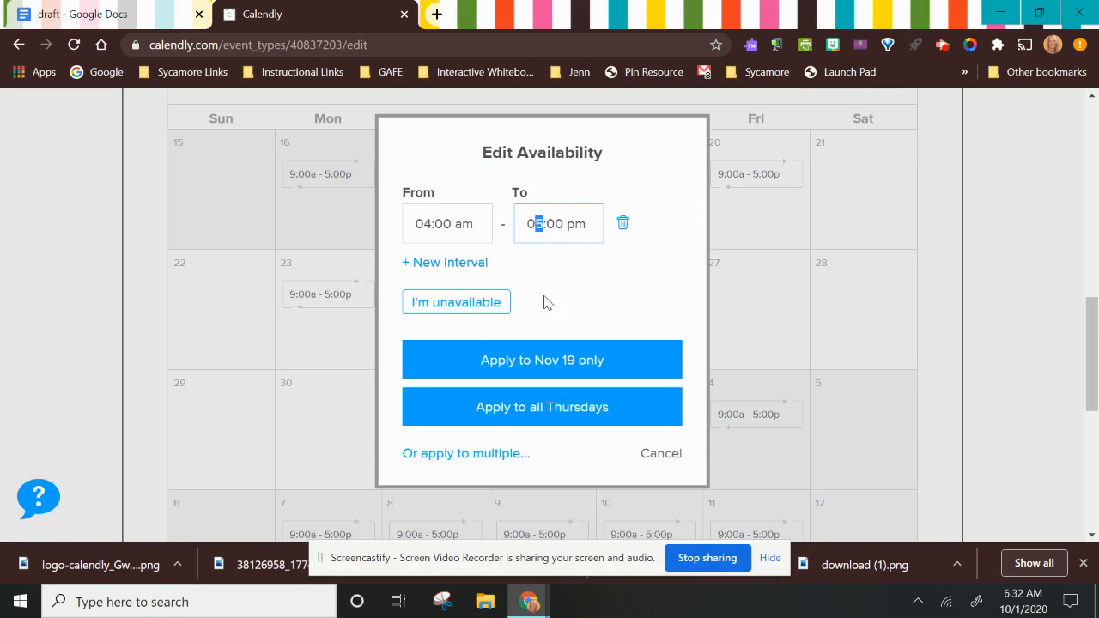
pyautogui.write('8')
# Apply the November 19 hours to the specific date November 23 as well, and correct the start time to 4:00 pm on both dates
pyautogui.click(460, 454)
pyautogui.click(420, 213)
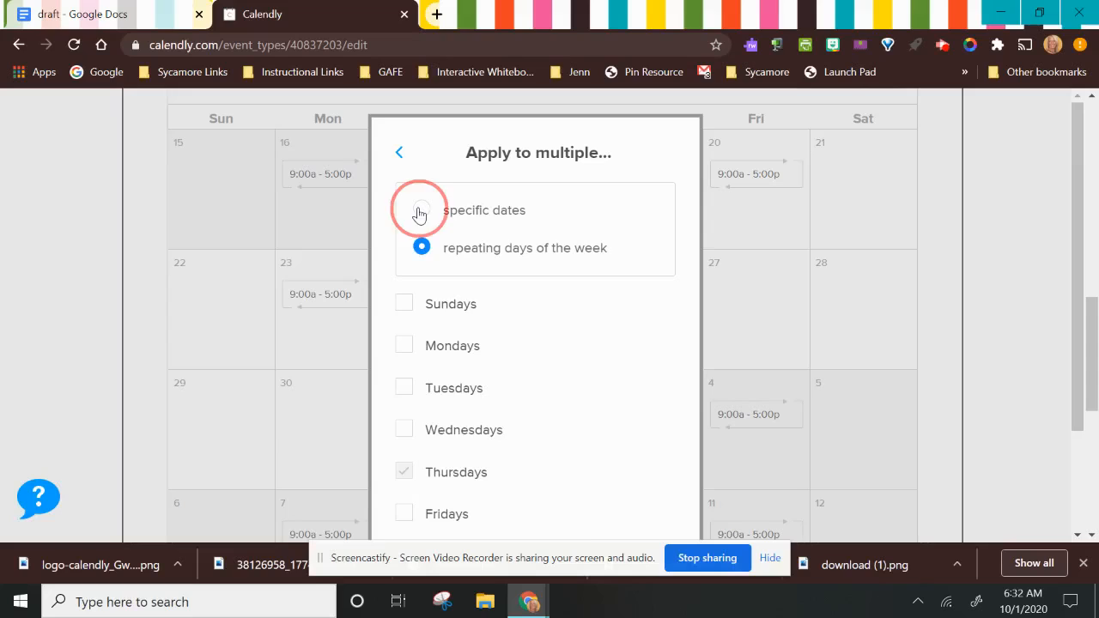
pyautogui.scroll(-2, 593, 275)
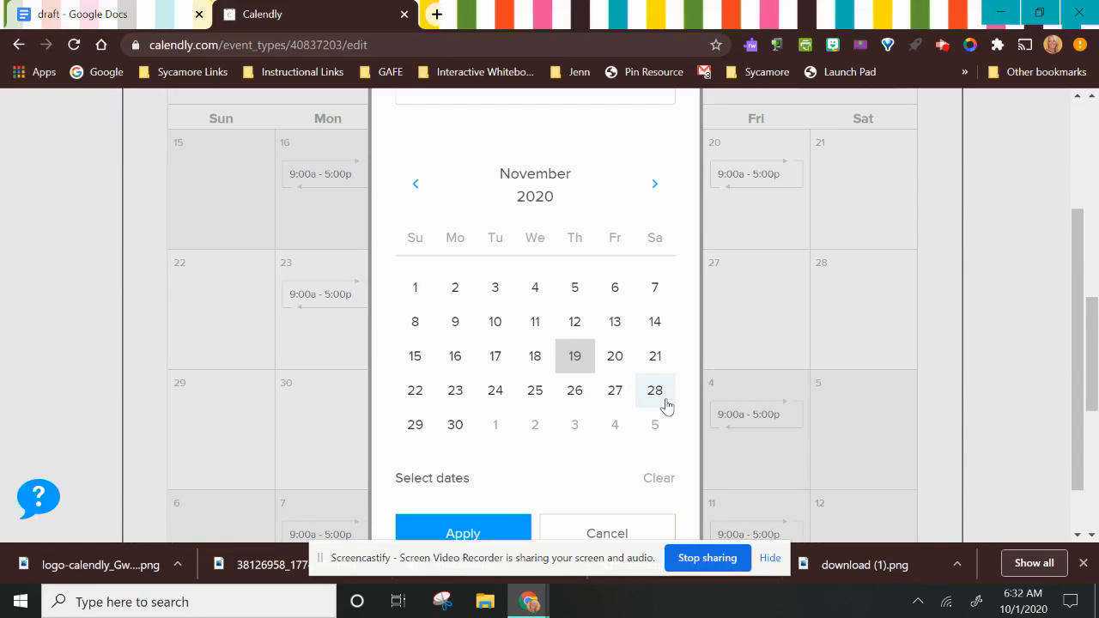
pyautogui.click(459, 392)
pyautogui.click(468, 534)
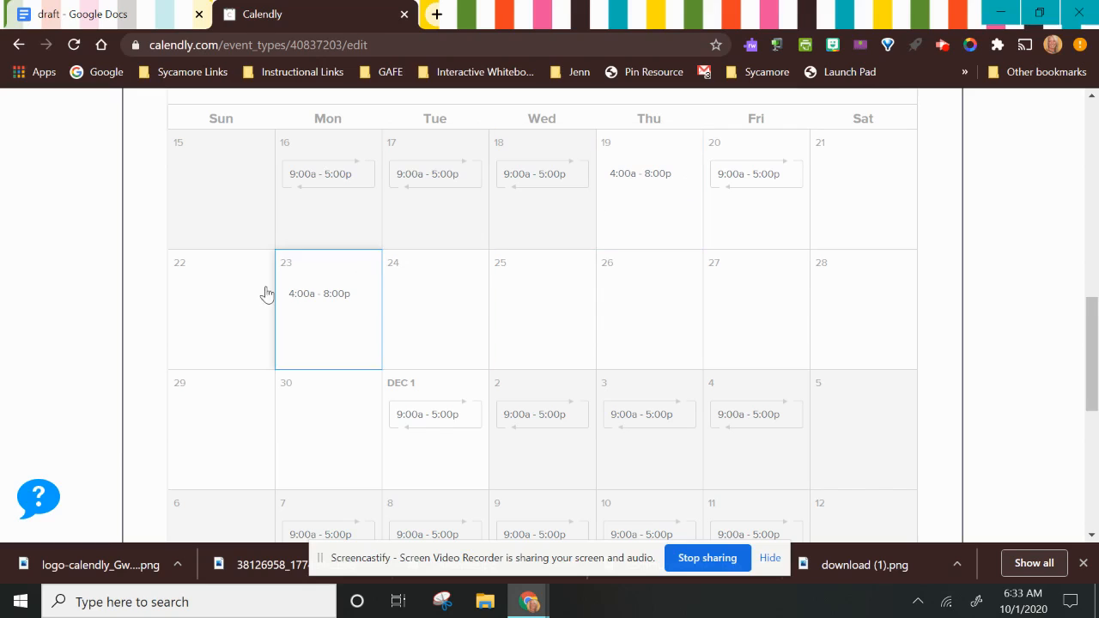
pyautogui.click(644, 179)
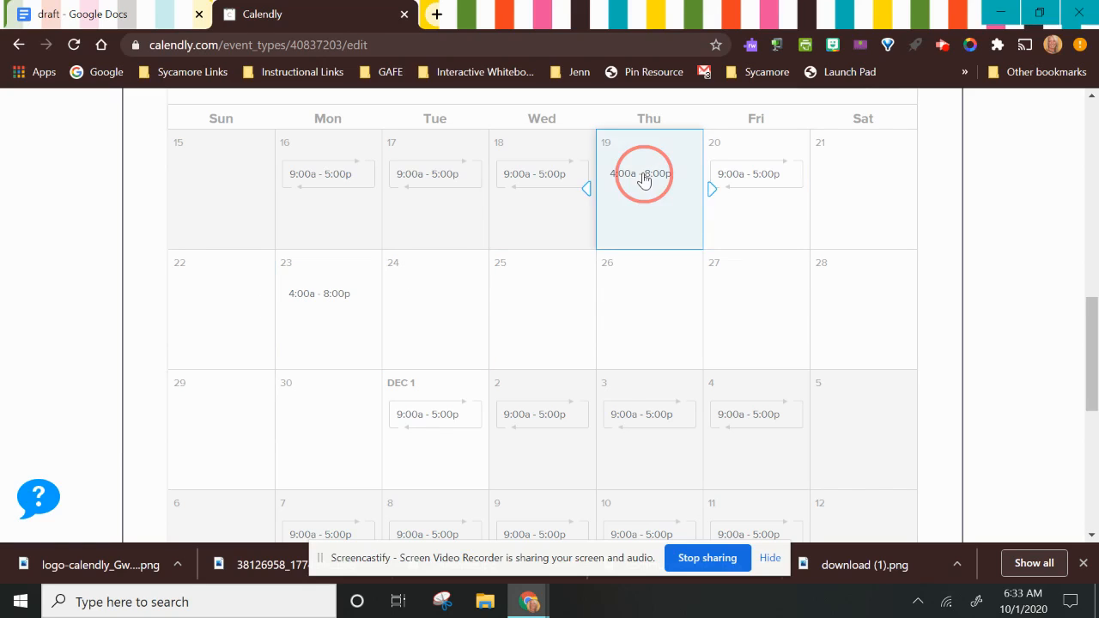
pyautogui.click(466, 226)
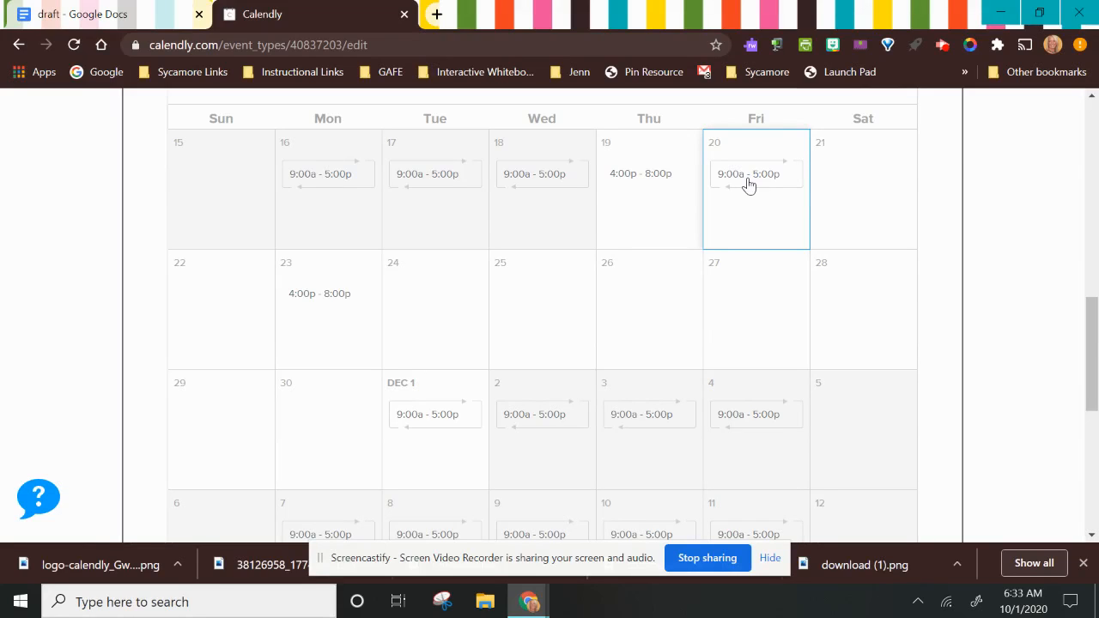
# Set the availability for November 20 only to 08:00 am - 04:00 pm and save the event's booking settings
pyautogui.click(748, 186)
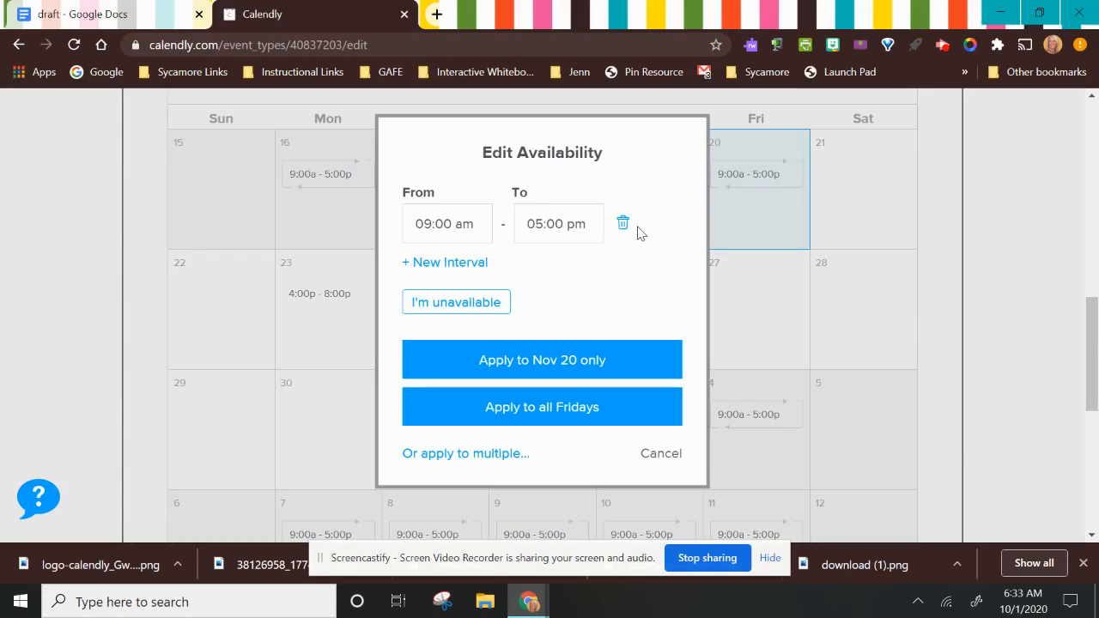
pyautogui.click(427, 224)
pyautogui.write('8')
pyautogui.click(538, 224)
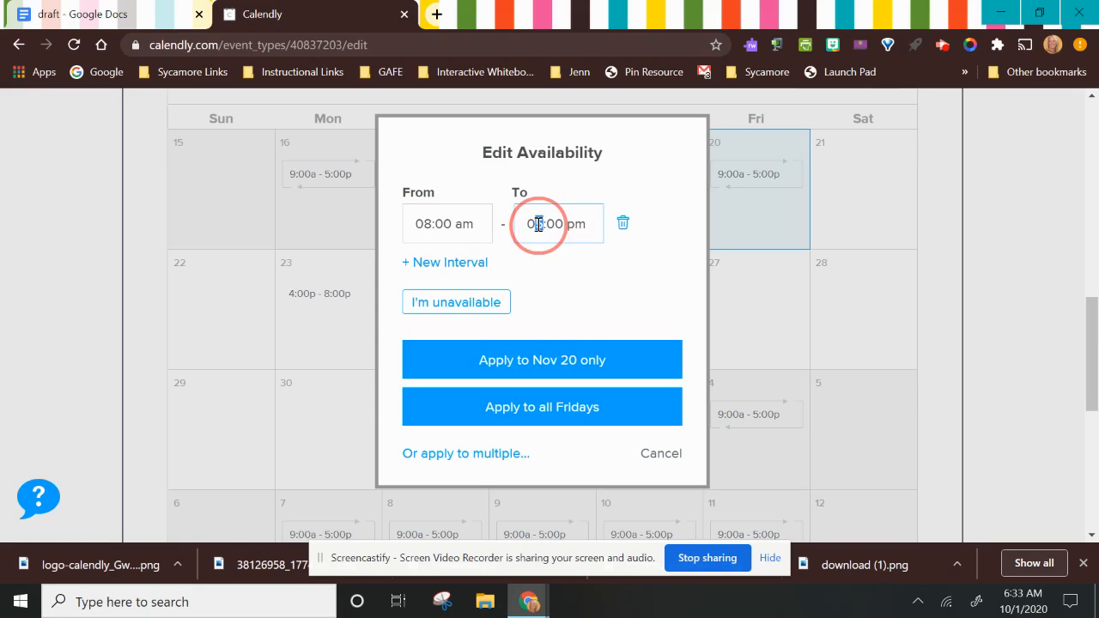
pyautogui.write('4')
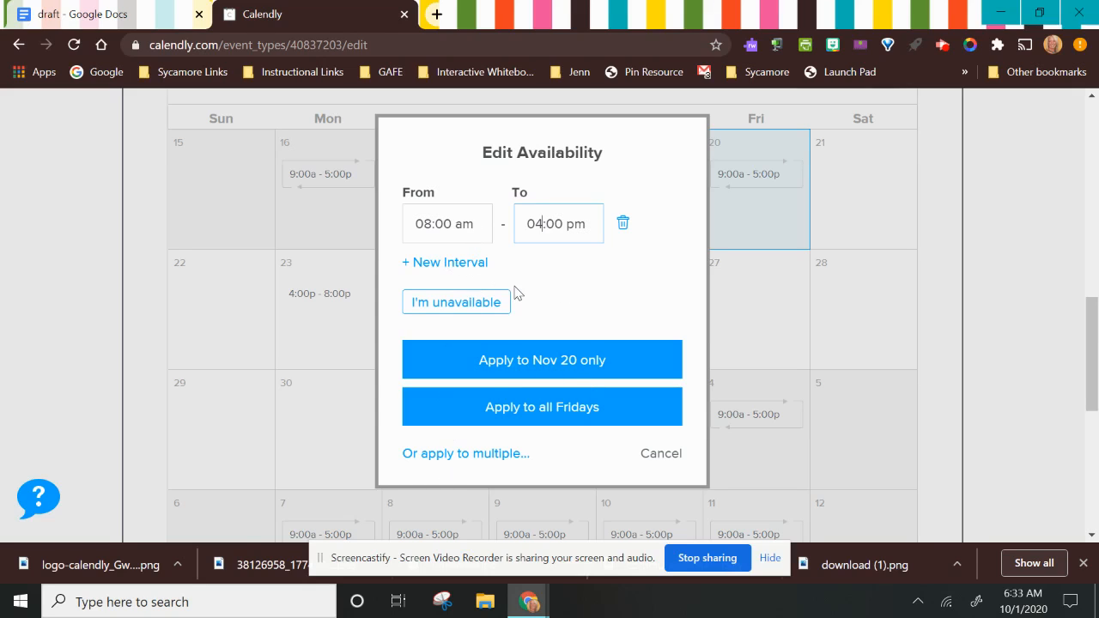
pyautogui.click(541, 365)
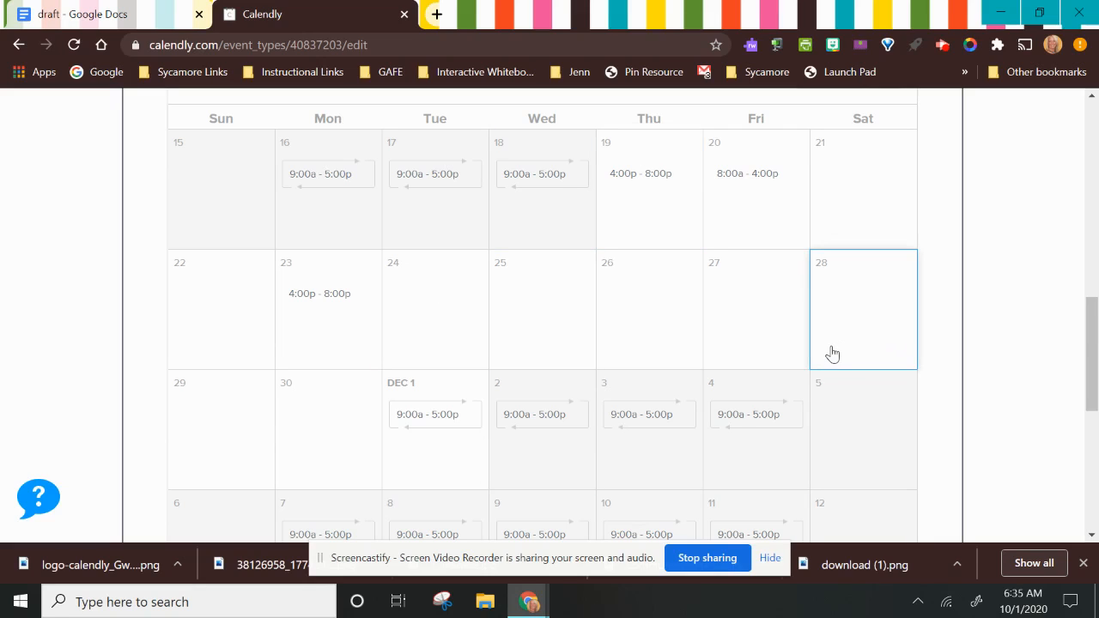
pyautogui.scroll(-5, 832, 353)
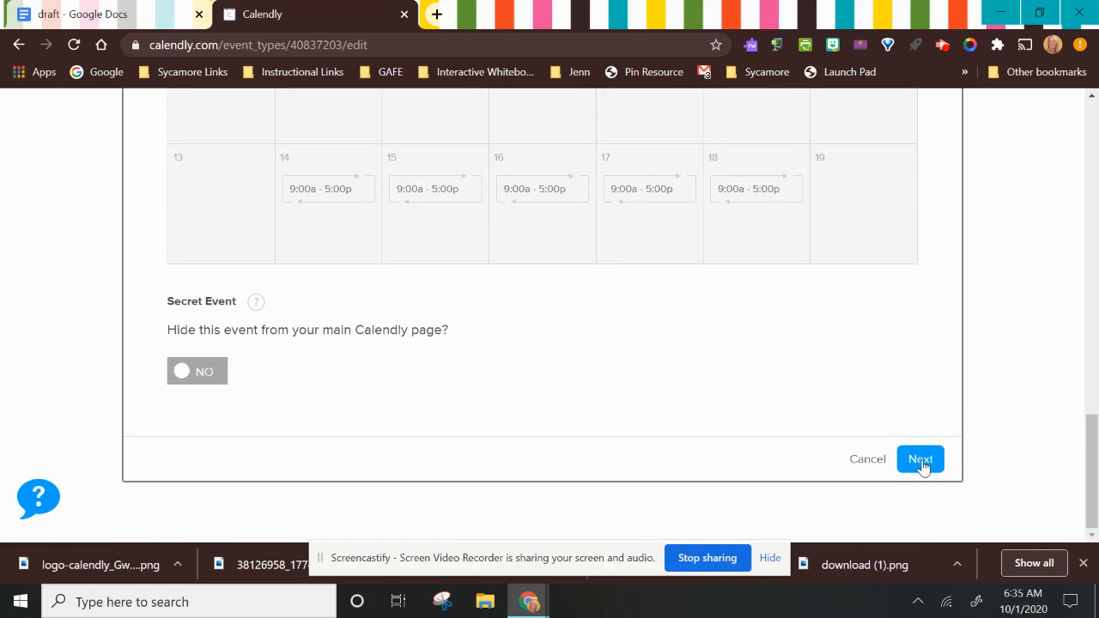
pyautogui.click(920, 462)
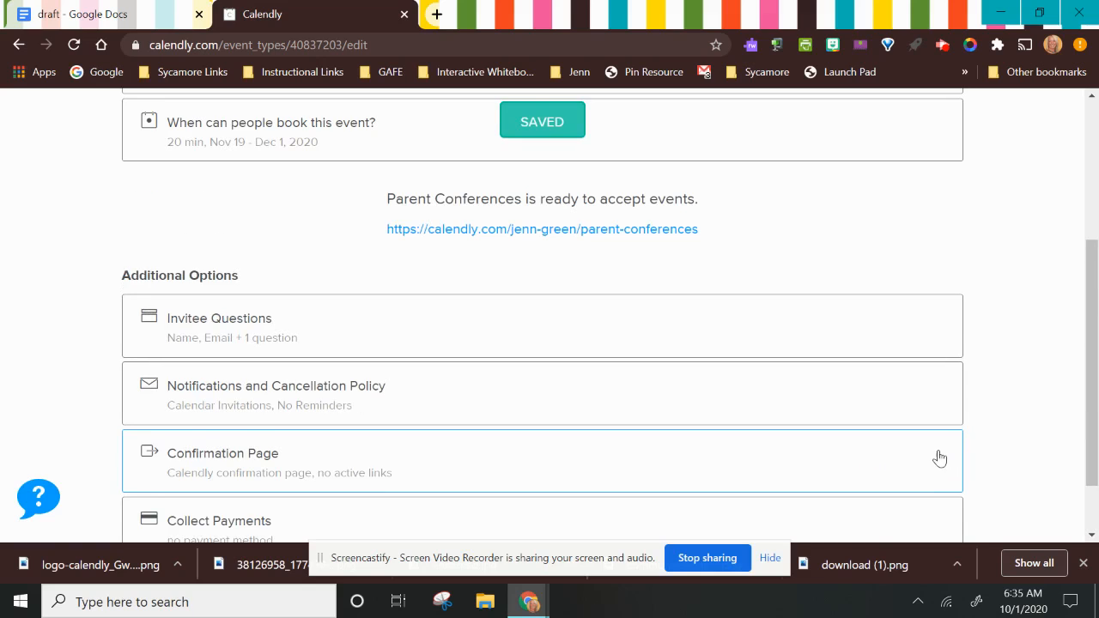
# Add an invitee question "Student Name" with a One Line answer and move it above the meeting preparation question
pyautogui.scroll(-1, 939, 458)
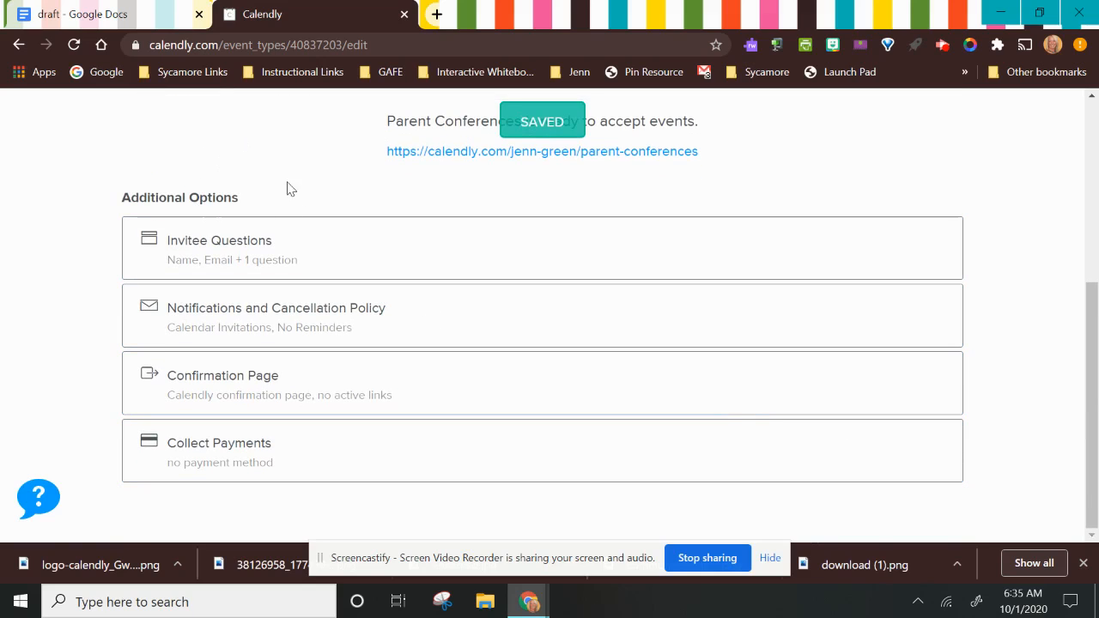
pyautogui.click(213, 248)
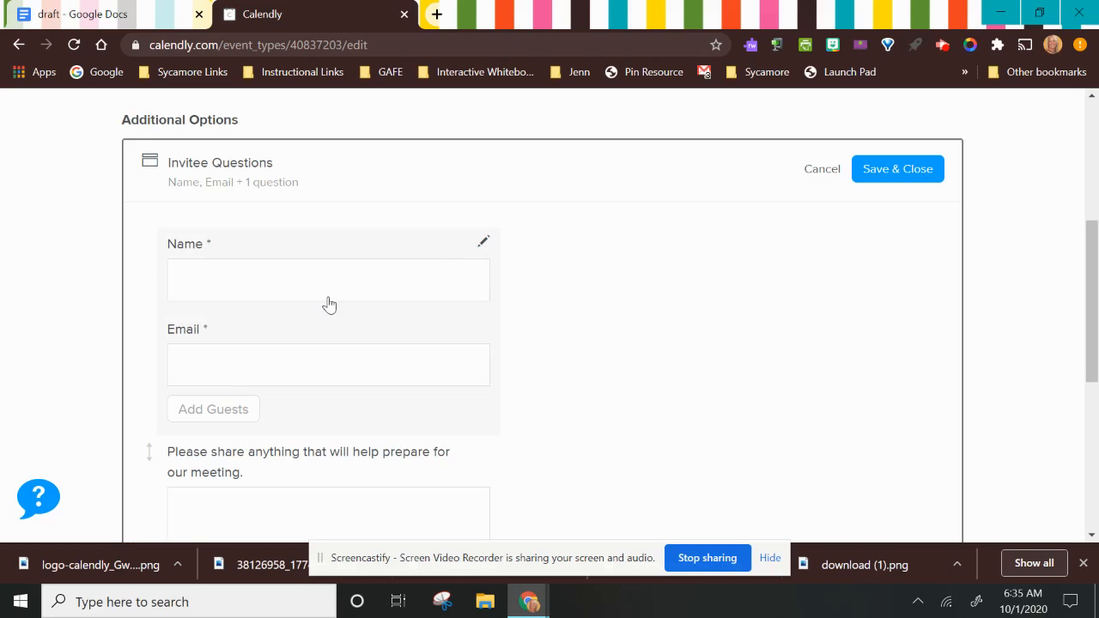
pyautogui.scroll(-1, 254, 386)
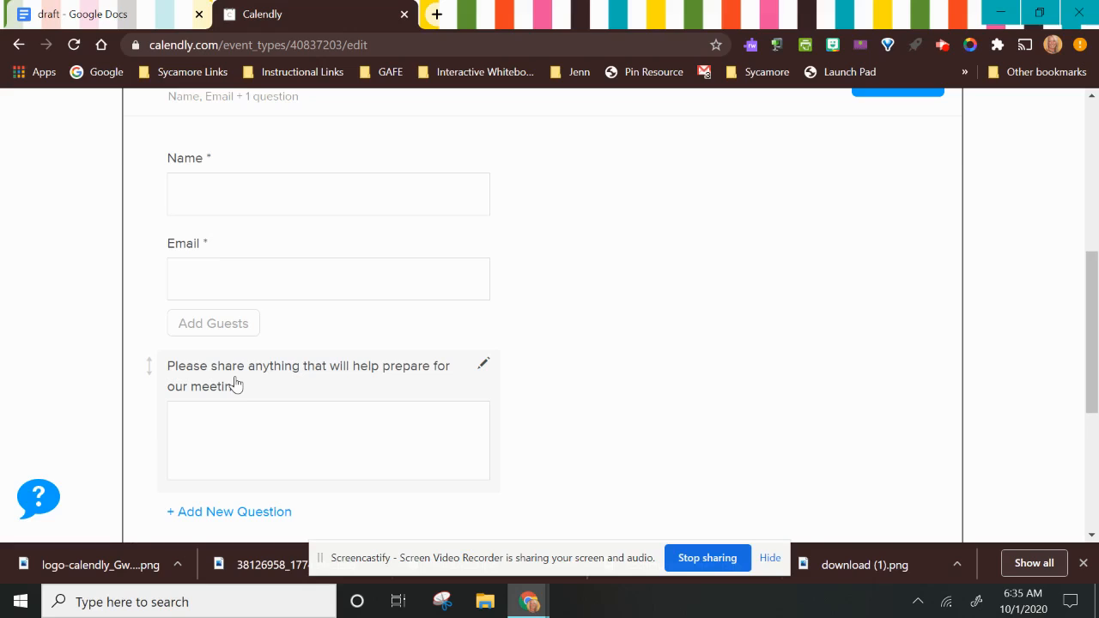
pyautogui.click(221, 512)
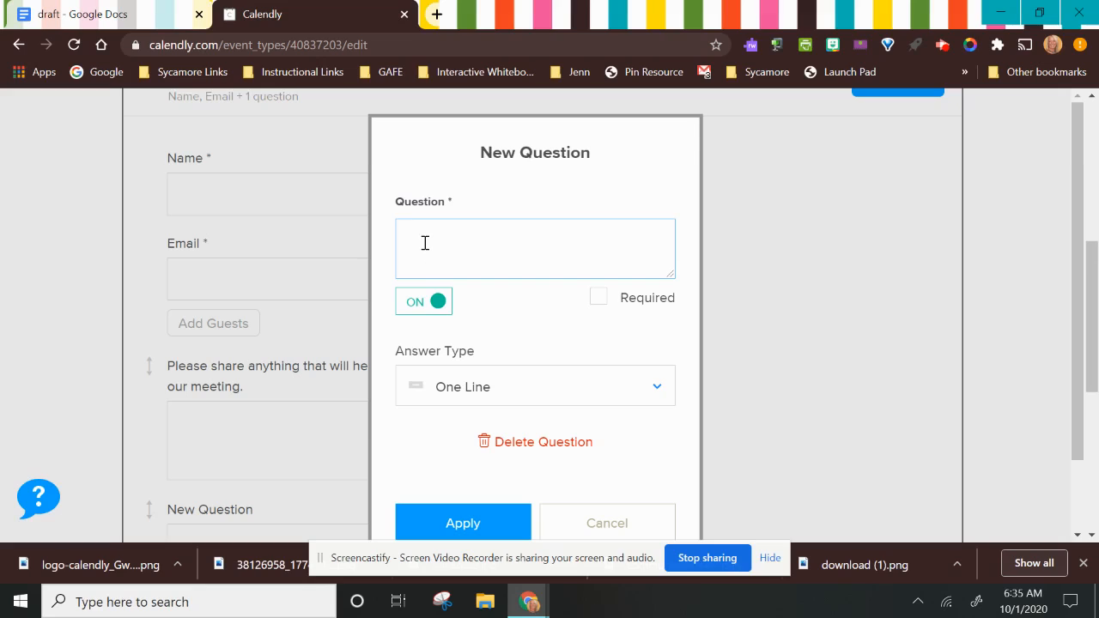
pyautogui.write('Student Name')
pyautogui.click(650, 386)
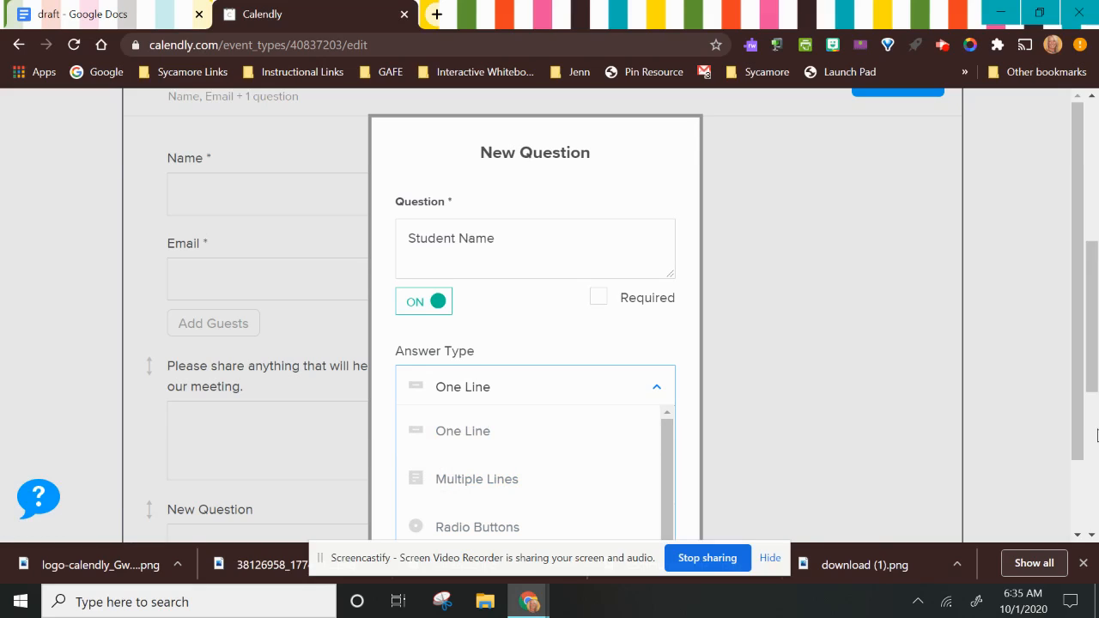
pyautogui.scroll(-2, 1087, 348)
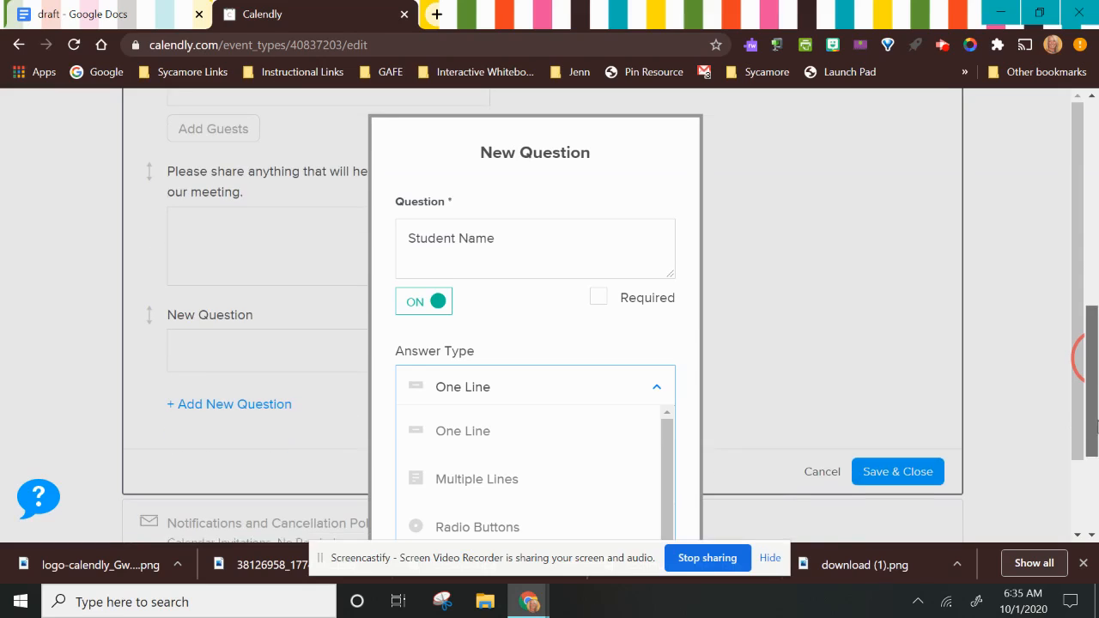
pyautogui.scroll(-1, 649, 412)
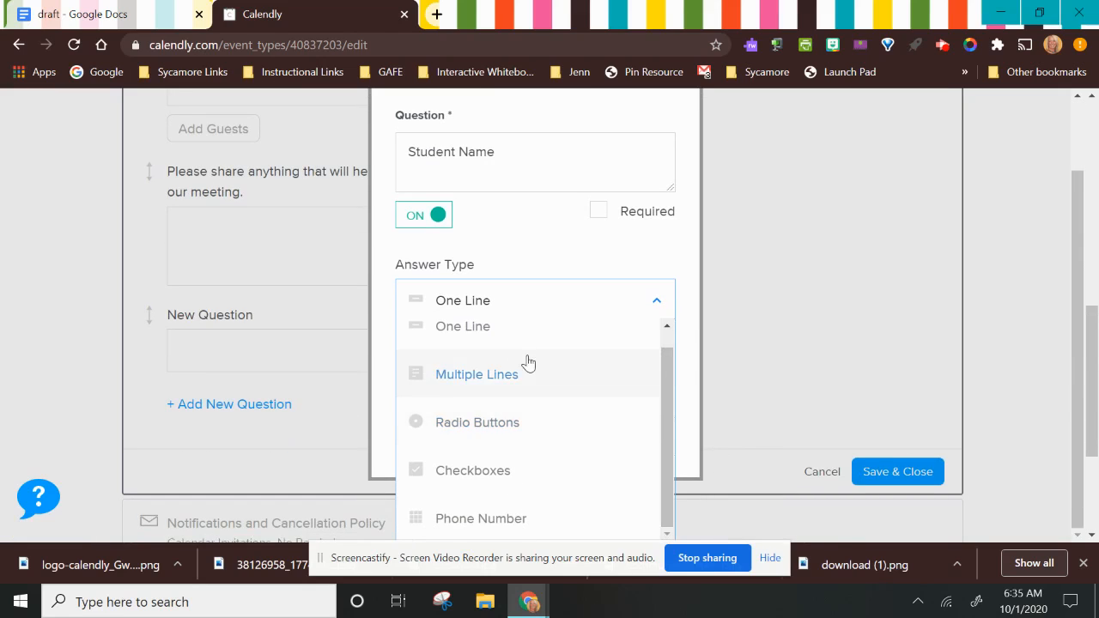
pyautogui.click(461, 296)
pyautogui.click(453, 441)
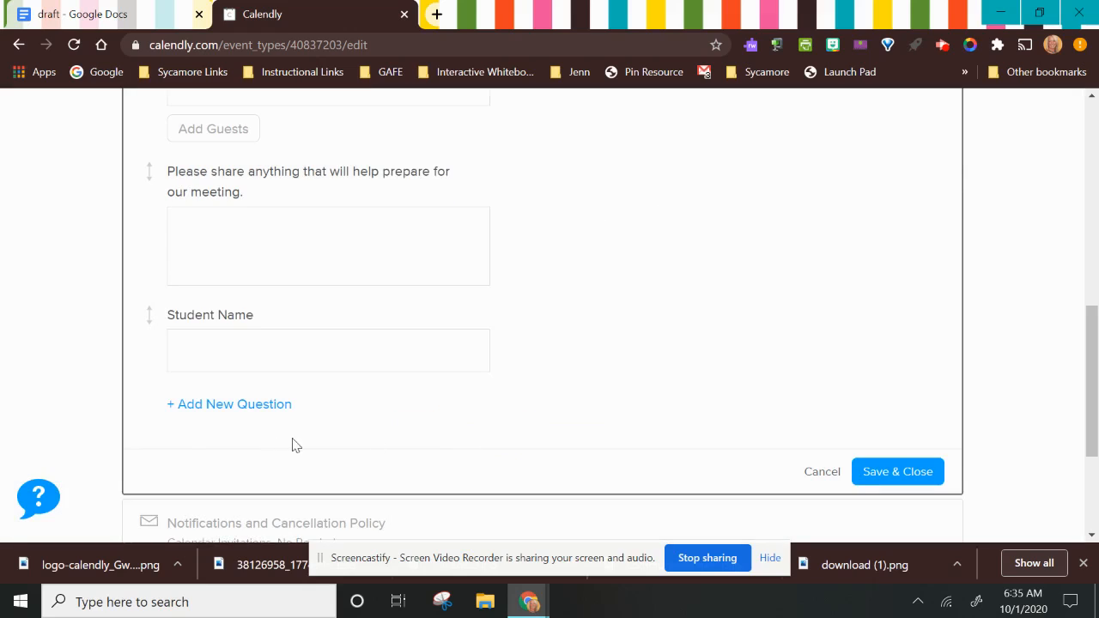
pyautogui.moveTo(149, 315); pyautogui.dragTo(180, 164)
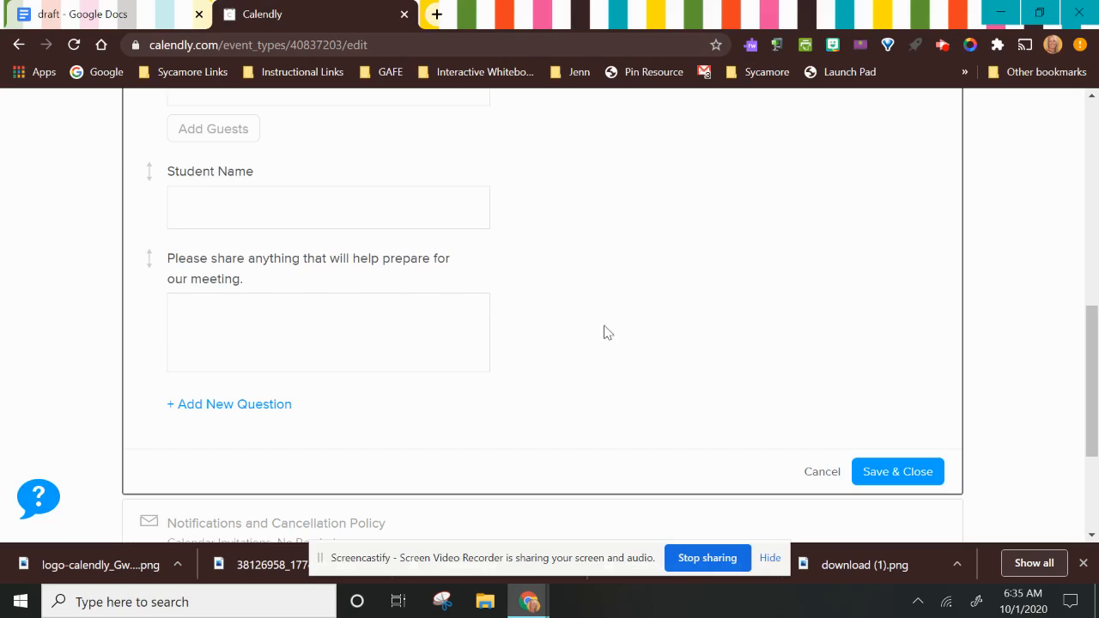
# Delete the question "Please share anything that will help prepare for our meeting." and save the invitee questions
pyautogui.scroll(1, 468, 274)
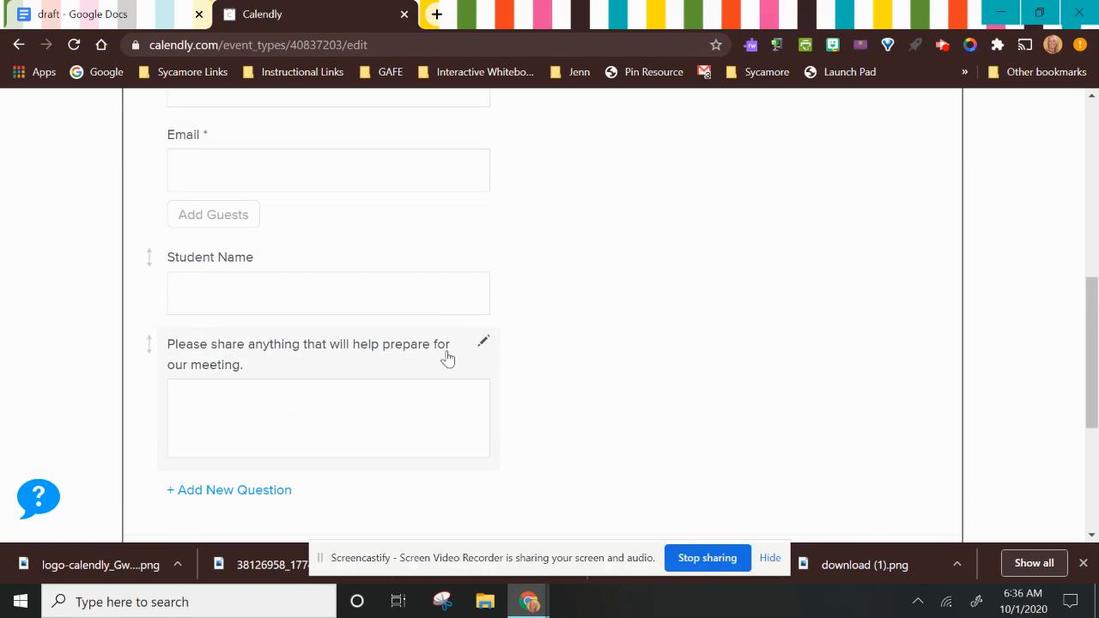
pyautogui.click(484, 342)
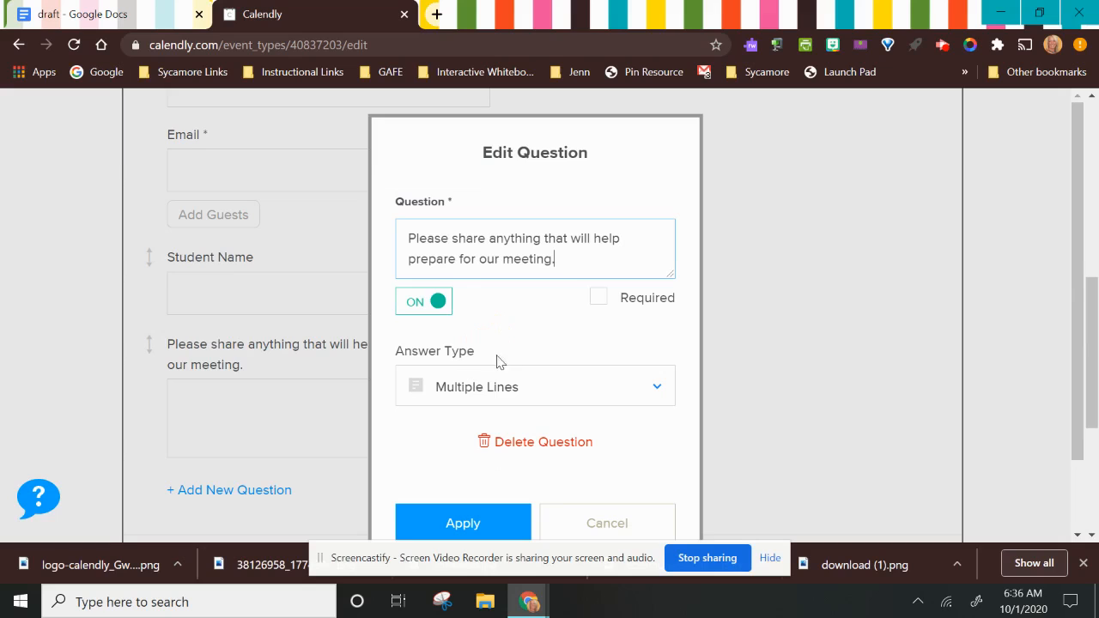
pyautogui.click(519, 445)
pyautogui.click(893, 416)
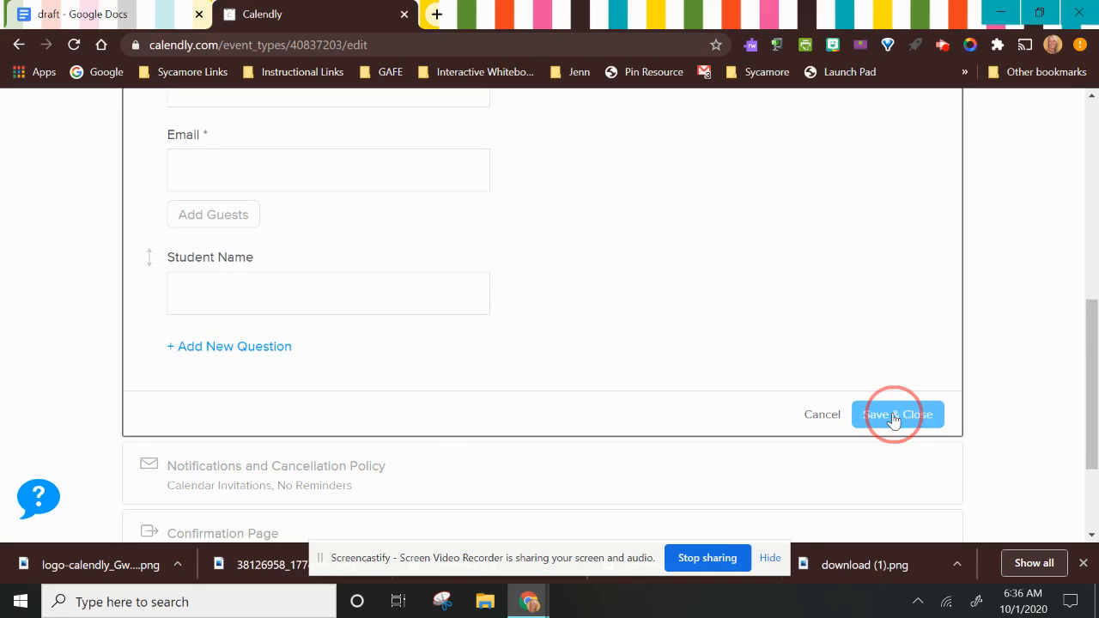
# View the event's live booking page, check the December dates and November 19 time slots, and pick the 7:30pm slot
pyautogui.scroll(3, 947, 430)
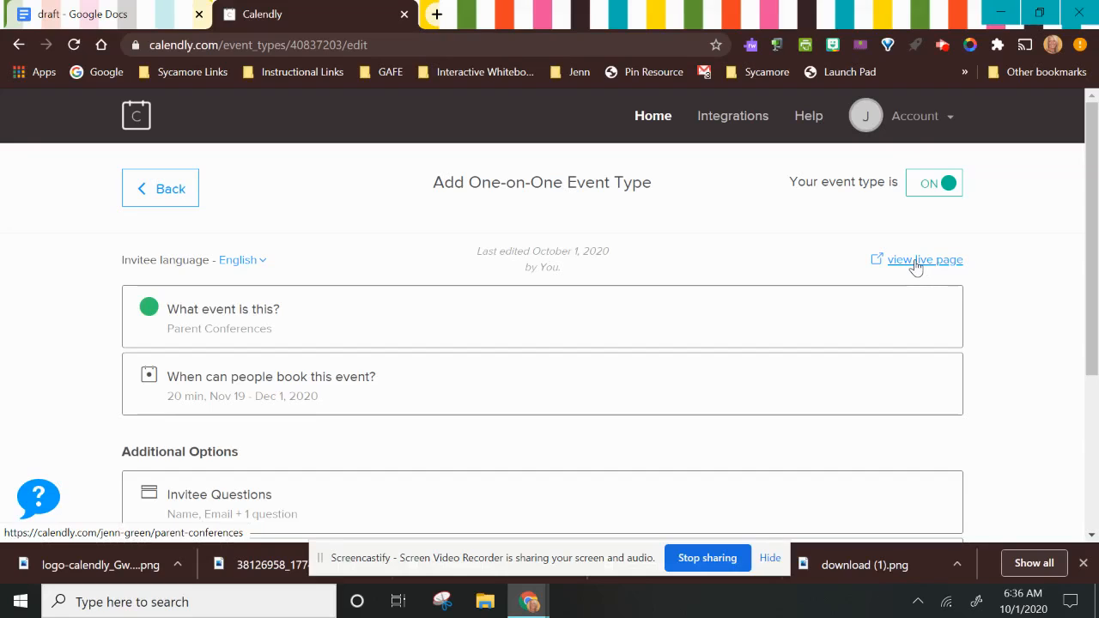
pyautogui.click(915, 262)
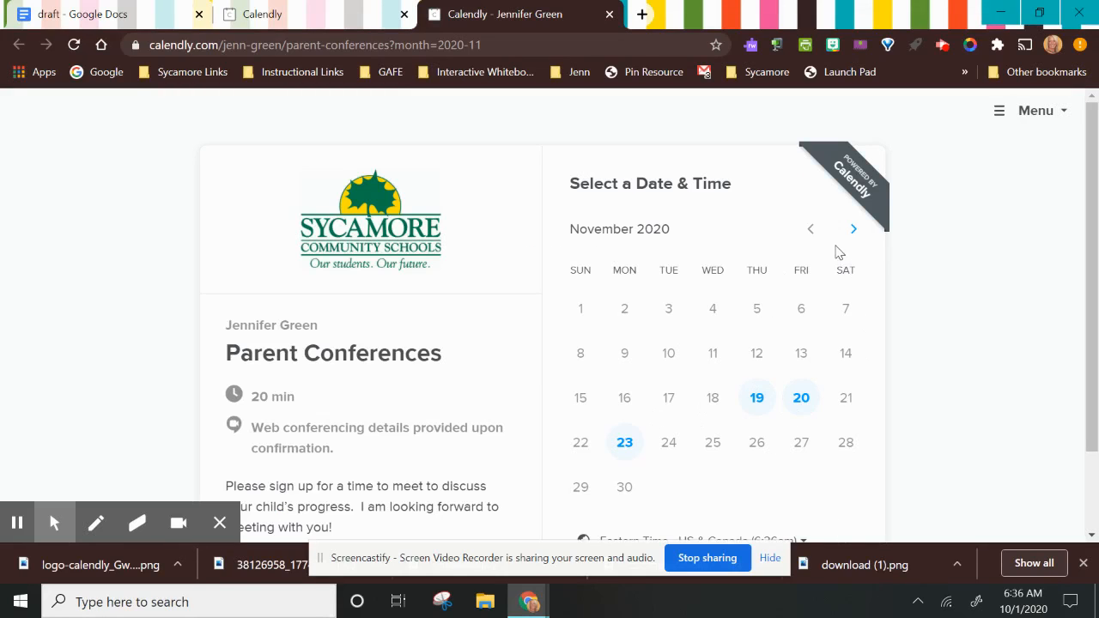
pyautogui.click(854, 228)
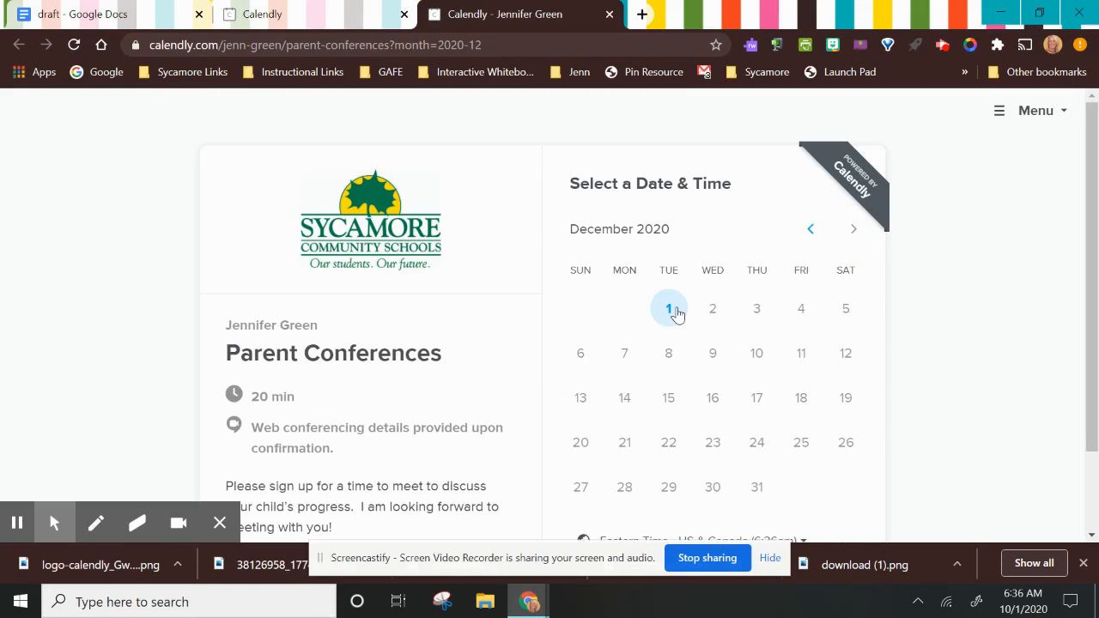
pyautogui.click(811, 230)
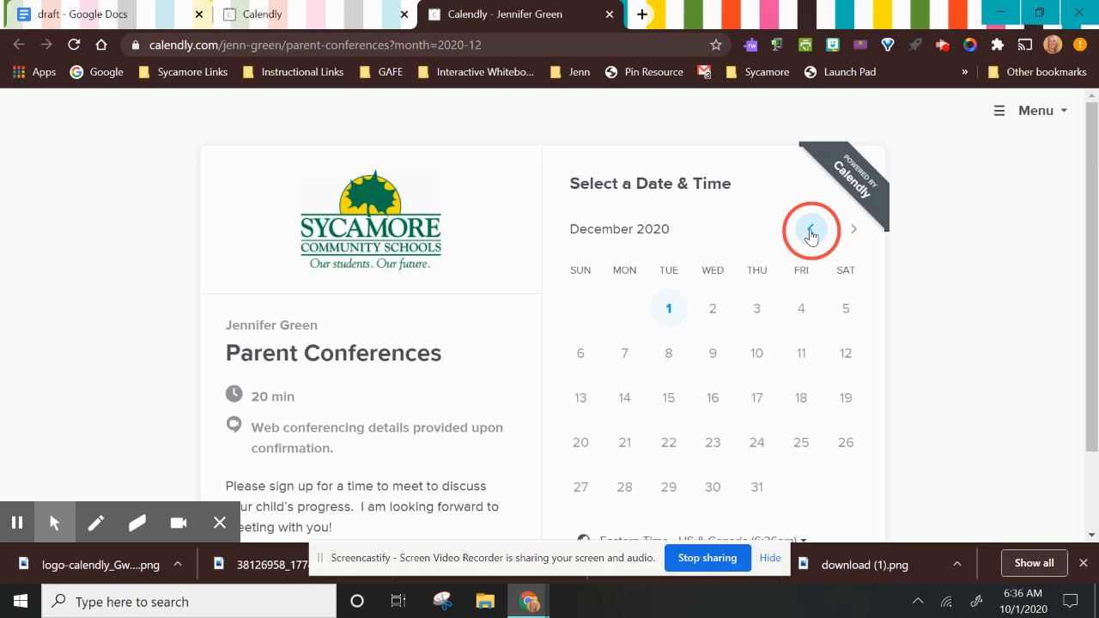
pyautogui.click(758, 402)
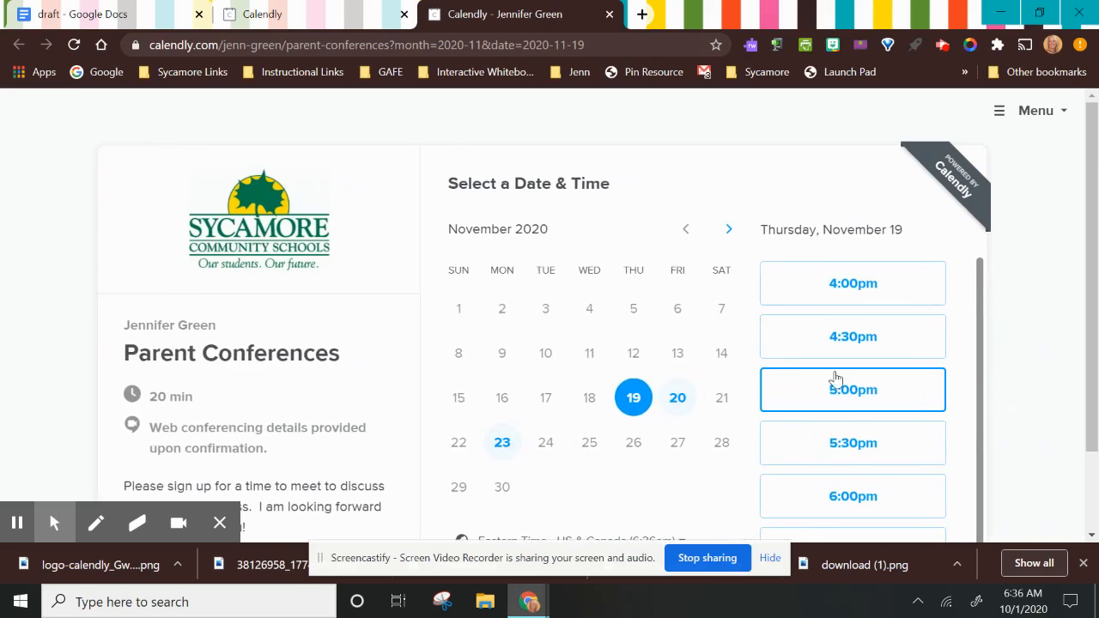
pyautogui.scroll(-1, 991, 290)
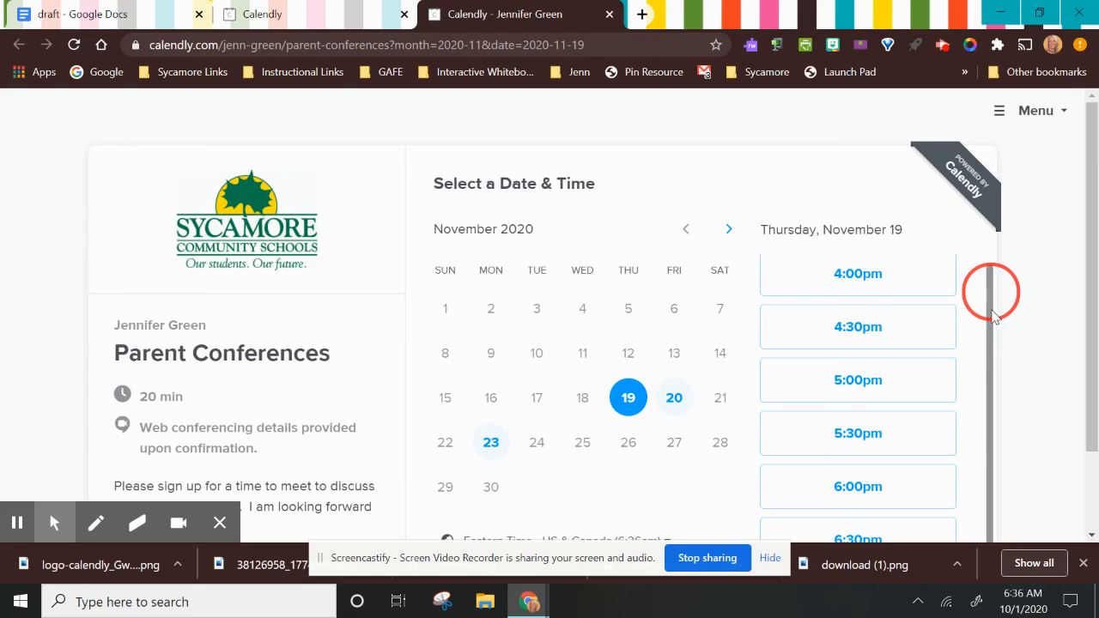
pyautogui.scroll(-2, 1082, 312)
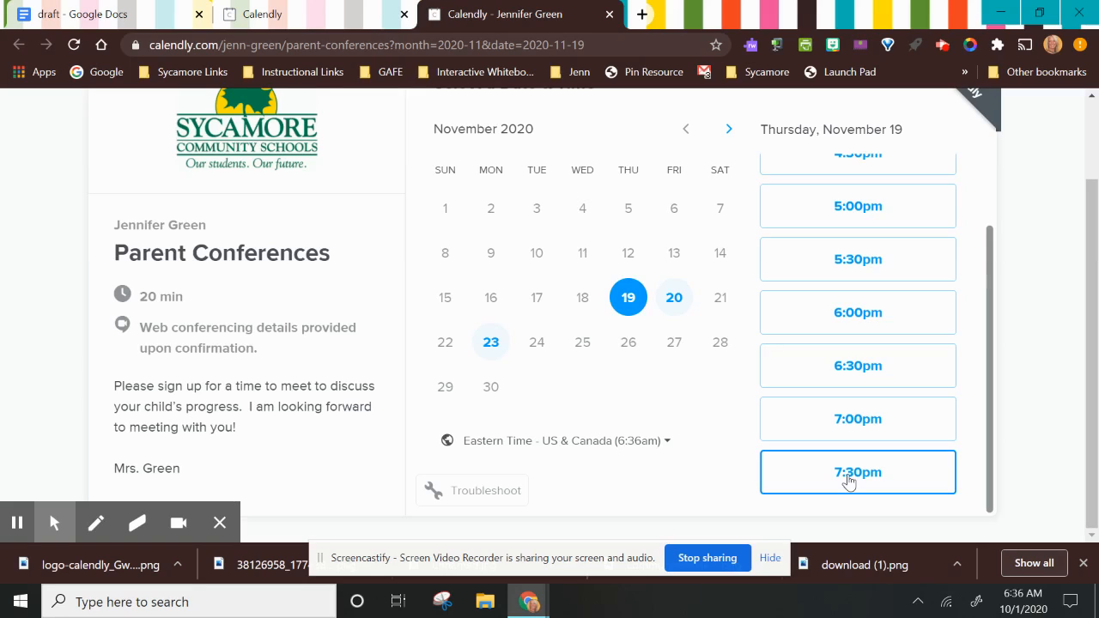
pyautogui.click(848, 481)
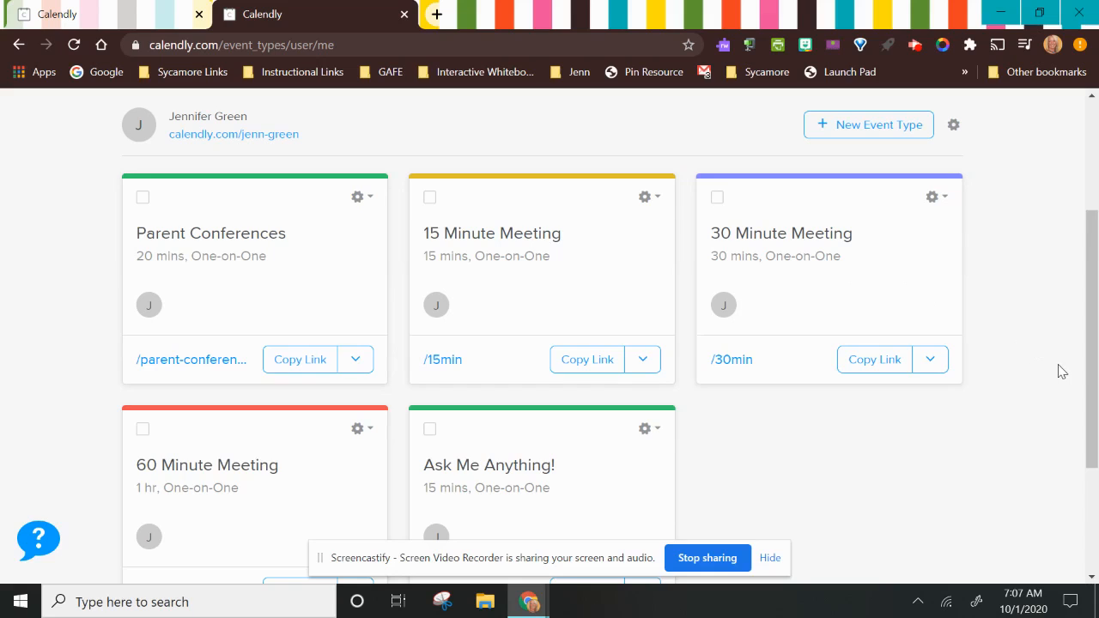
pyautogui.click(1094, 378)
pyautogui.moveTo(1094, 377); pyautogui.dragTo(1087, 246)
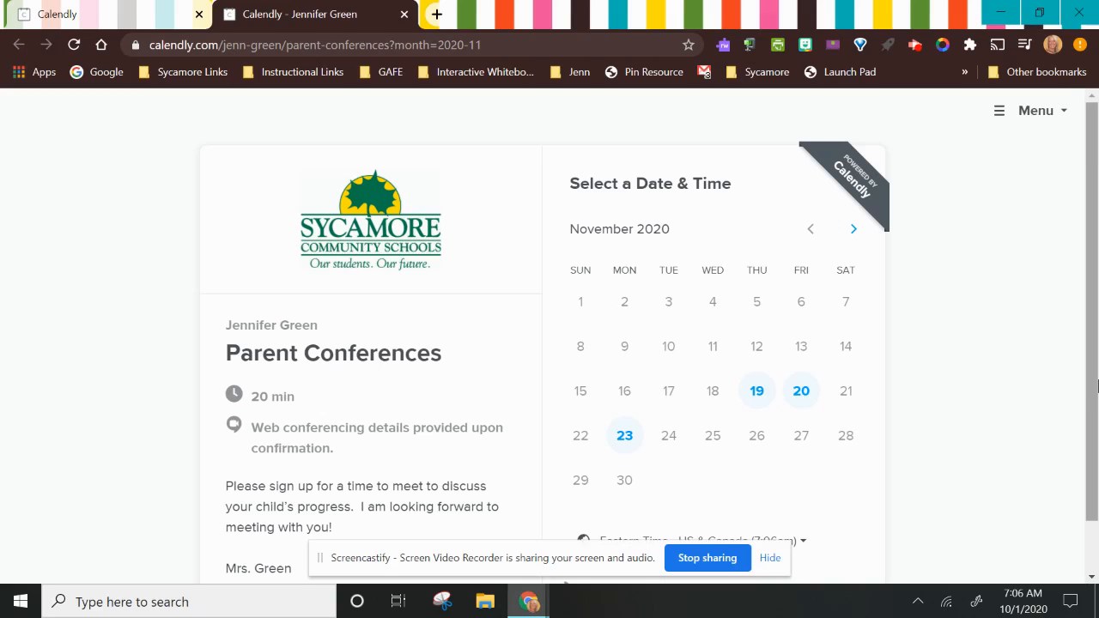
# Return from the booking page to the home page and copy the Parent Conferences event link
pyautogui.click(1061, 113)
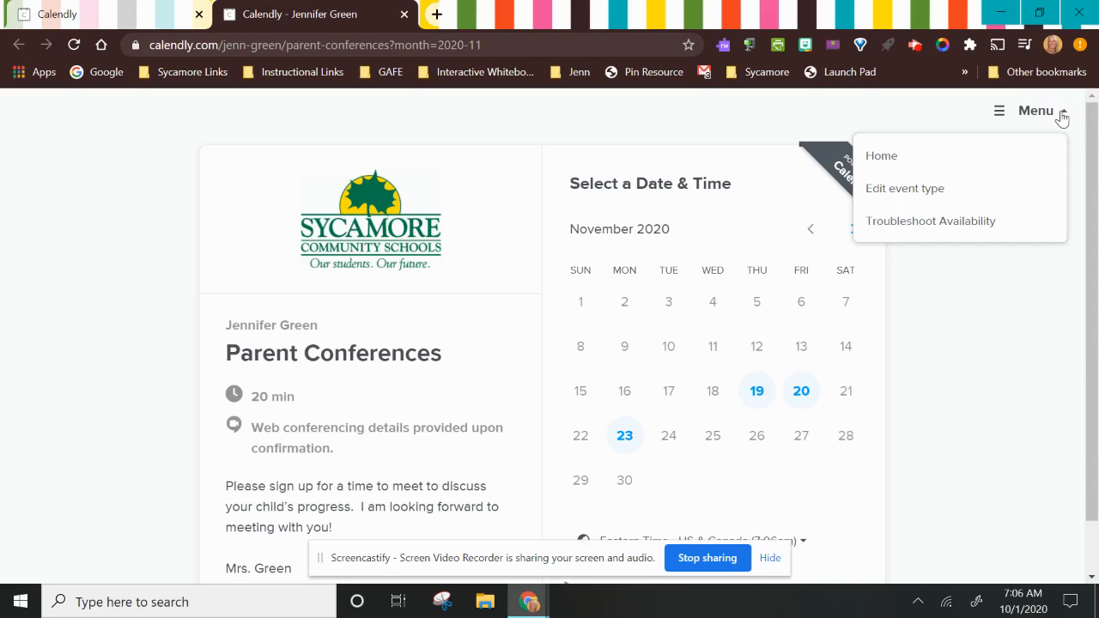
pyautogui.click(903, 162)
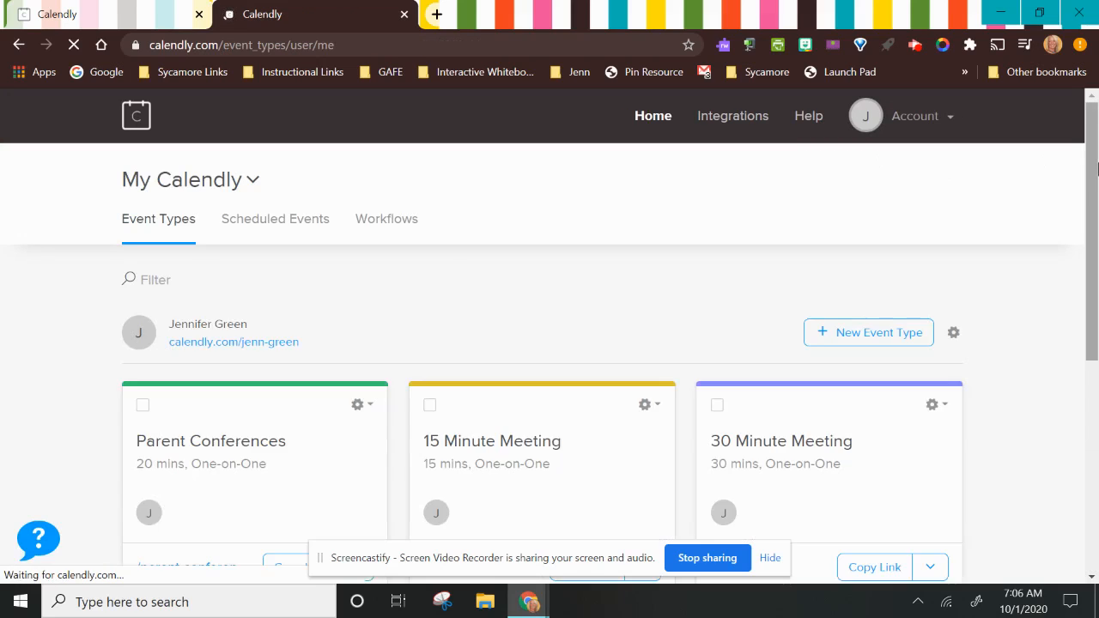
pyautogui.click(1097, 169)
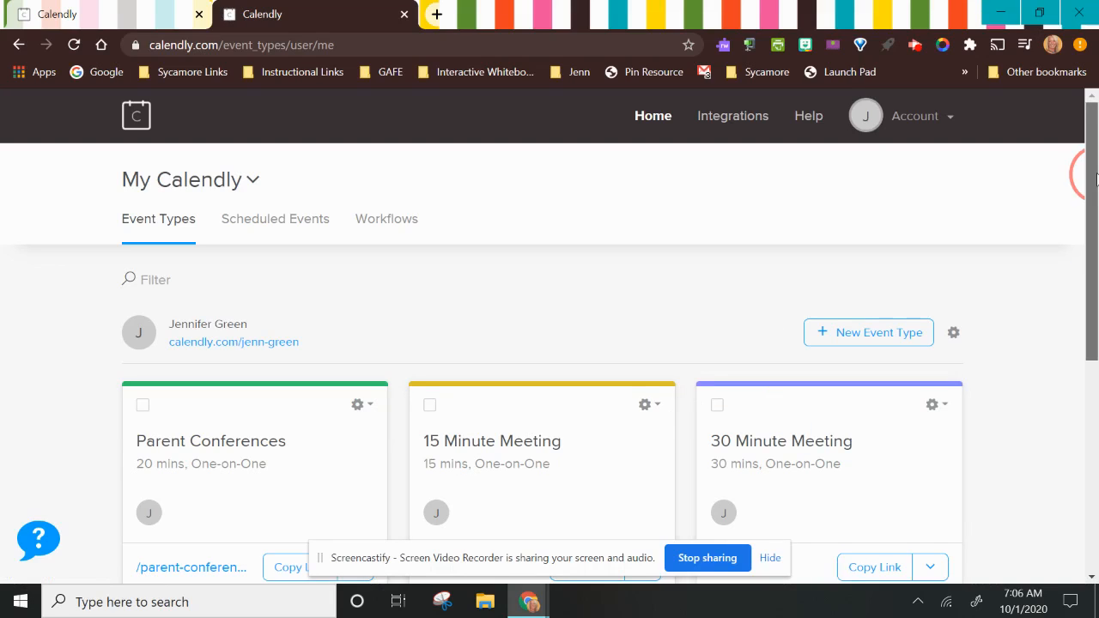
pyautogui.moveTo(1097, 178); pyautogui.dragTo(1096, 282)
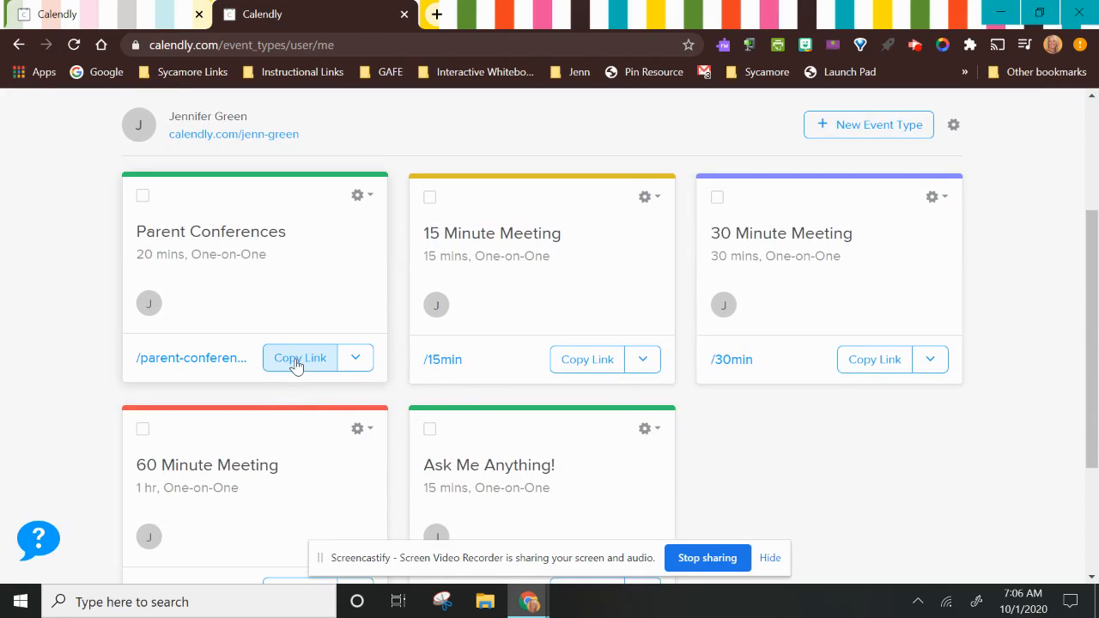
pyautogui.click(297, 364)
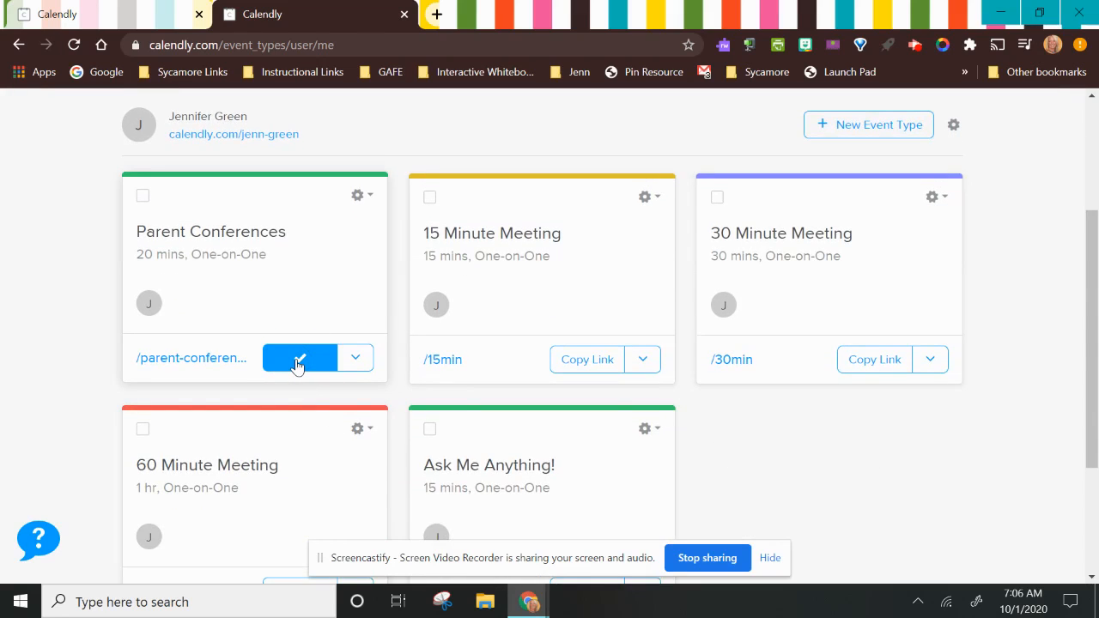